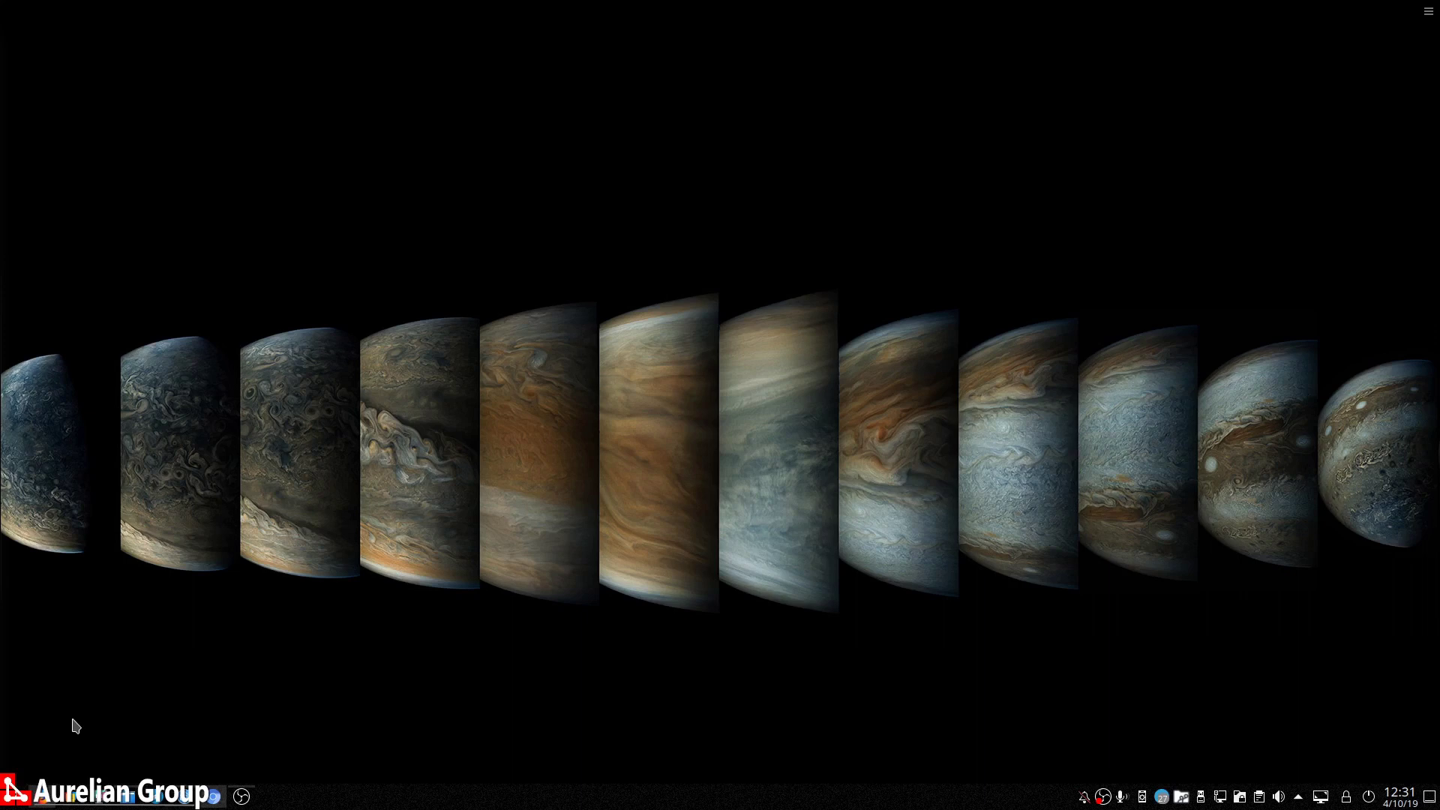
# Step: Restore the Firefox Zoho Books Budgets page listing the quarterly Jul 2019 – Jun 2020 budget, then minimize it
pyautogui.click(36, 800)
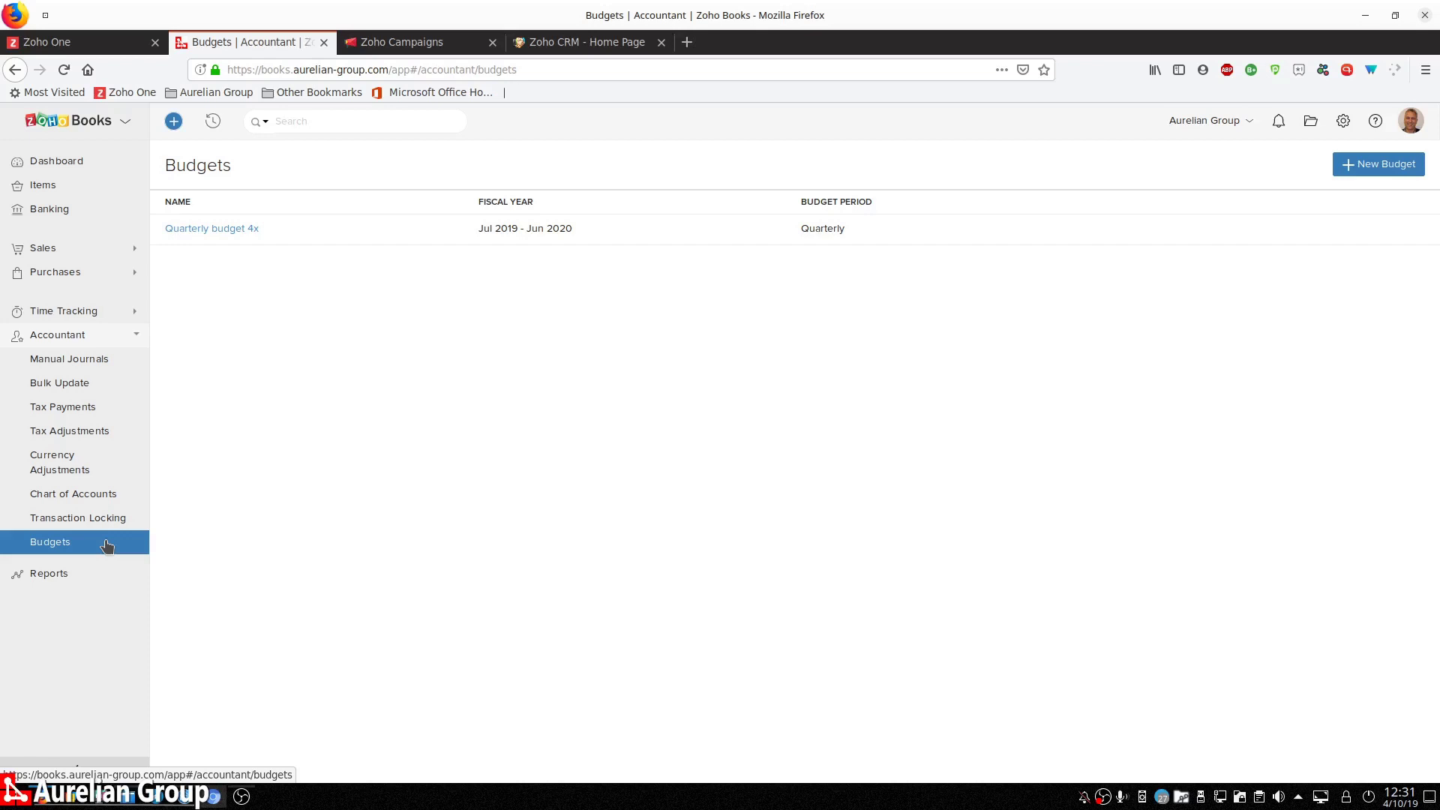
pyautogui.click(1361, 18)
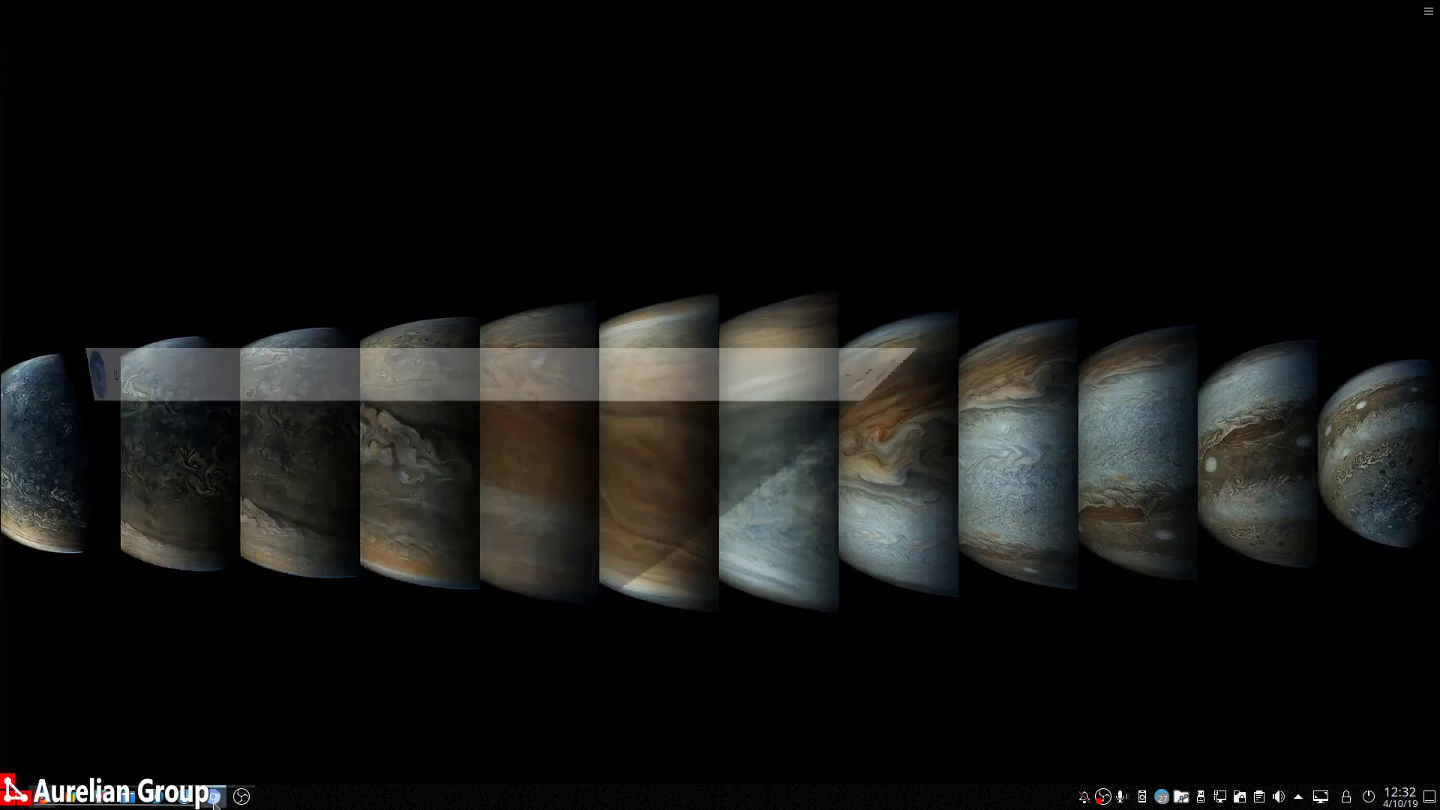
# Step: Switch to the demo organisation's empty Budgets page in Chromium and start a new budget
pyautogui.click(214, 798)
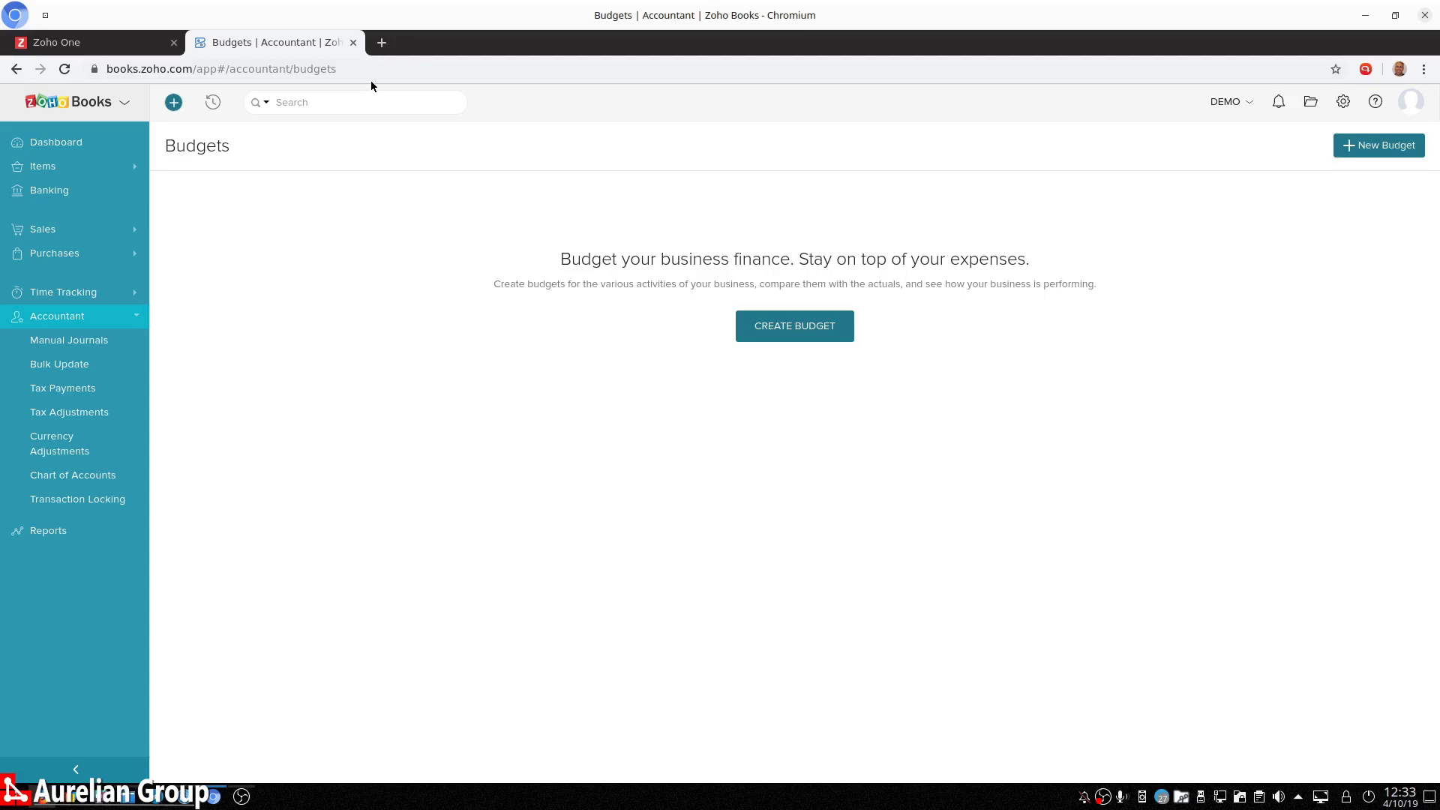
pyautogui.click(779, 338)
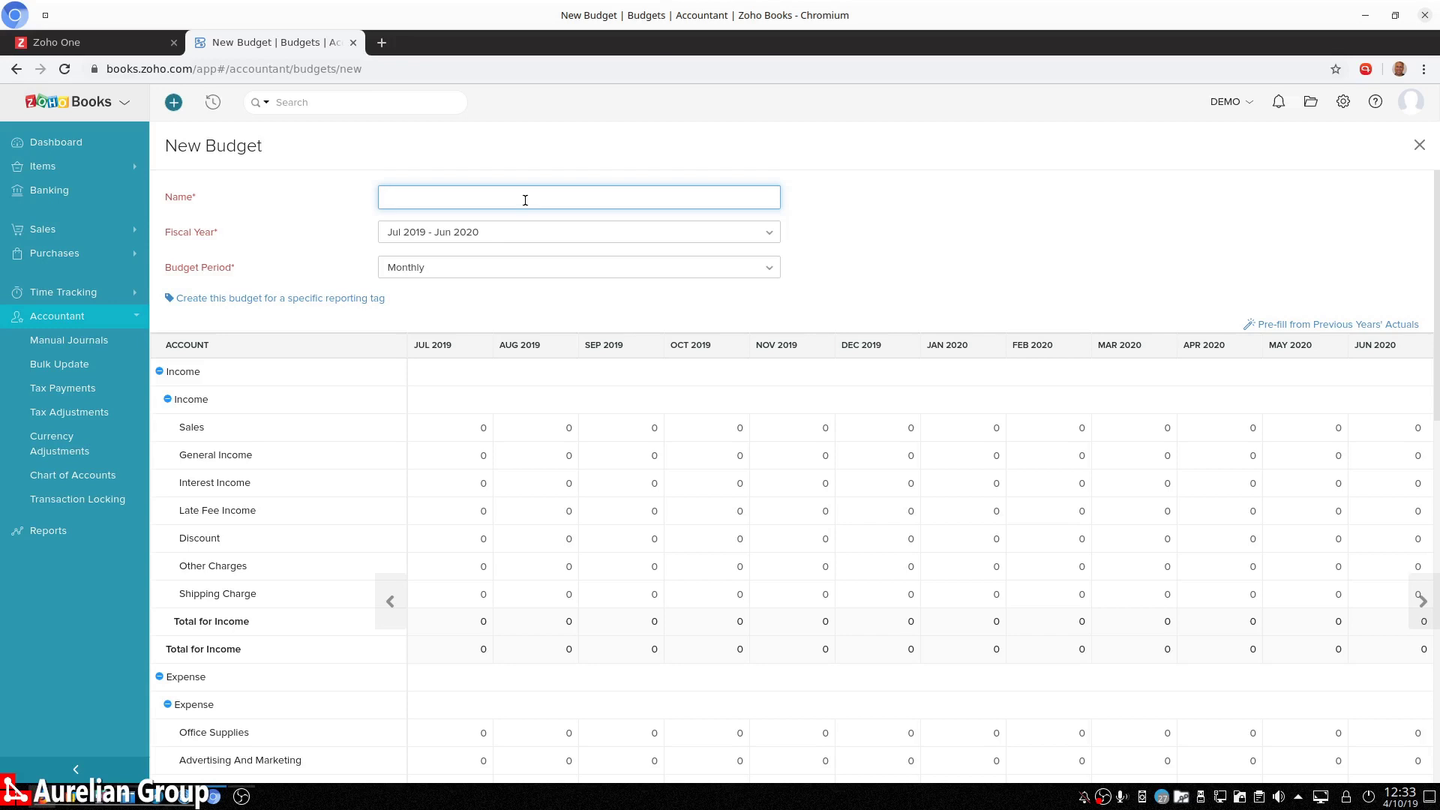
pyautogui.write('genr')
# Step: Correct the budget name to 'general budget' and bring up the fiscal year choices
pyautogui.press('BackSpace')
pyautogui.write('eral bud')
pyautogui.write('get')
pyautogui.click(458, 236)
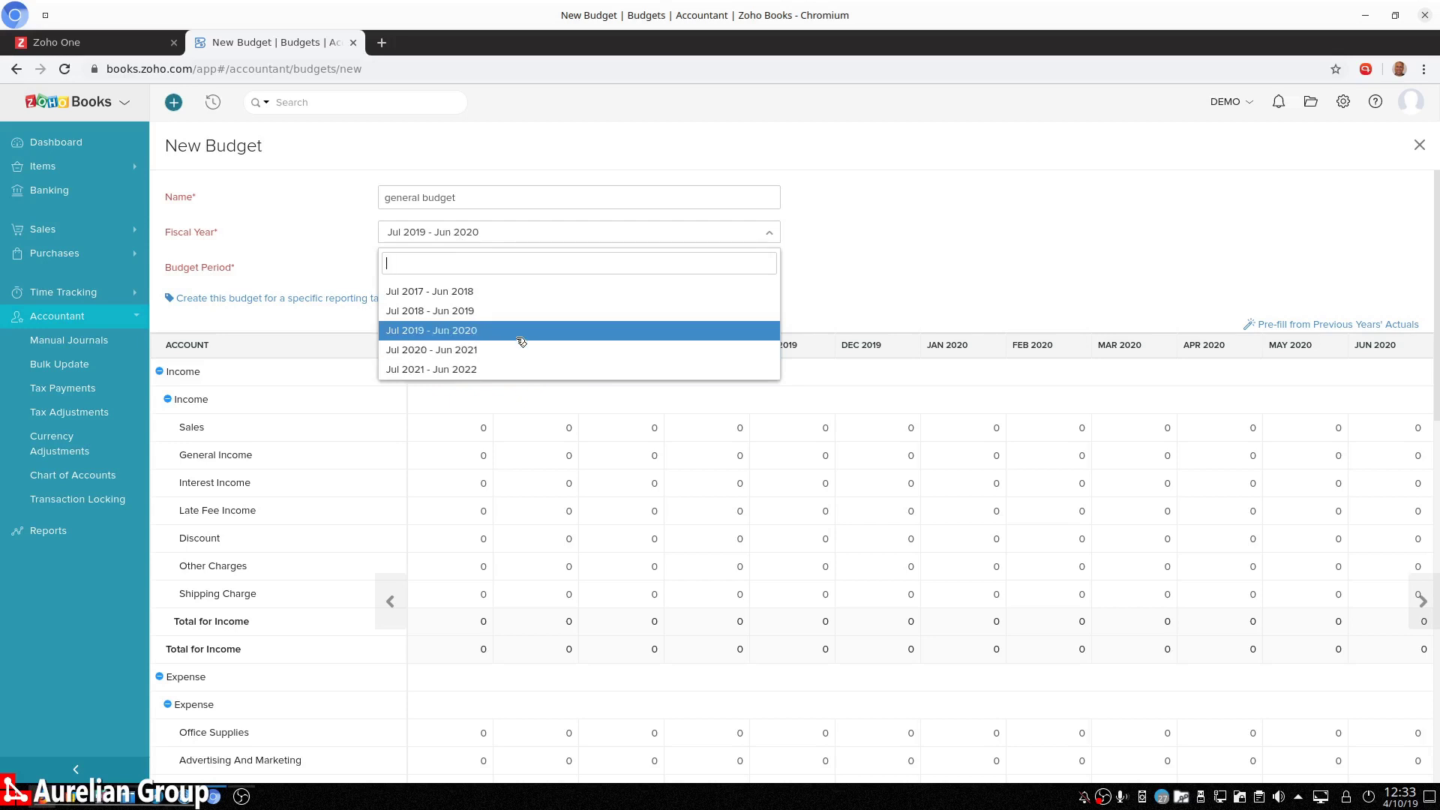
# Step: Keep Jul 2019 - Jun 2020 as the fiscal year and bring up the budget period choices
pyautogui.click(515, 330)
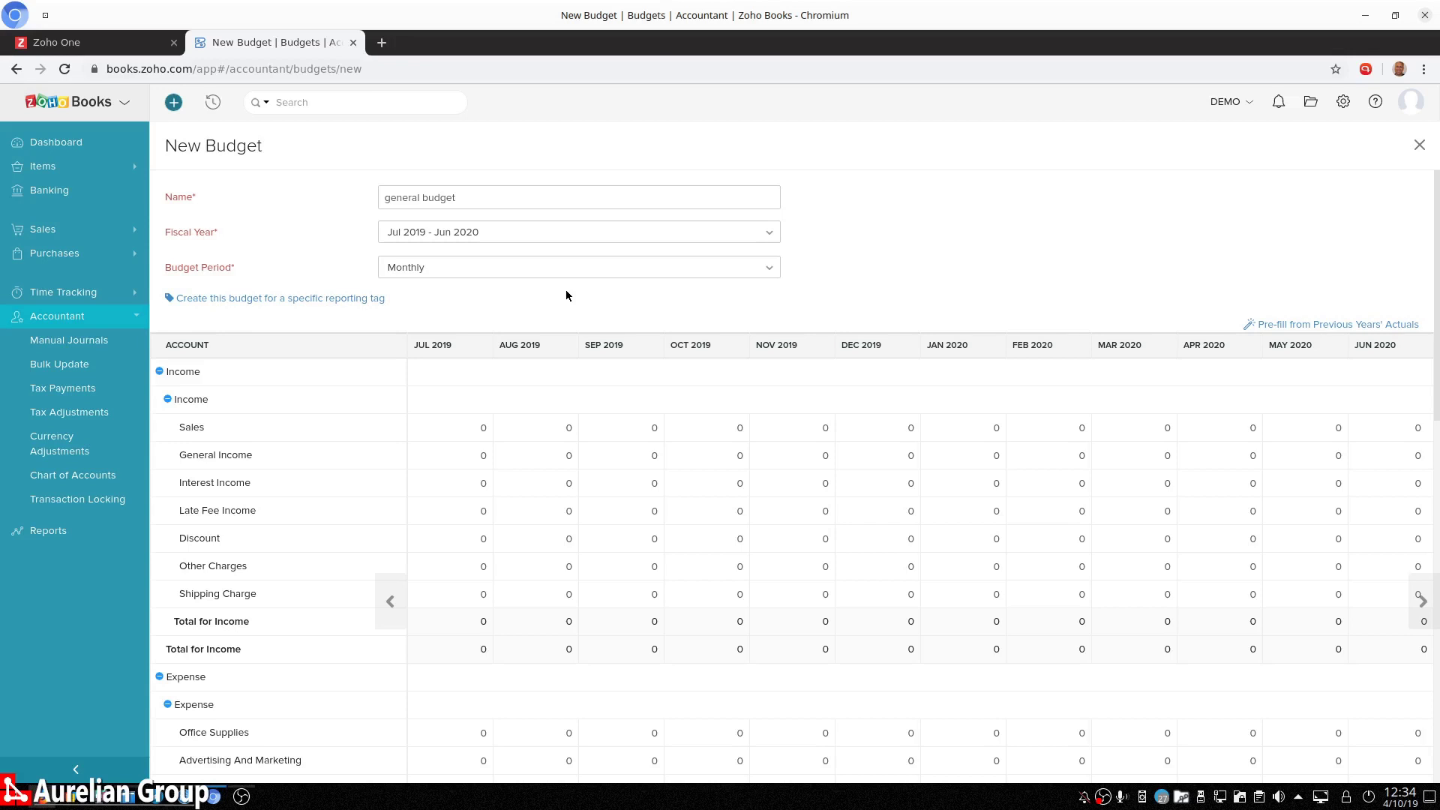
pyautogui.click(425, 275)
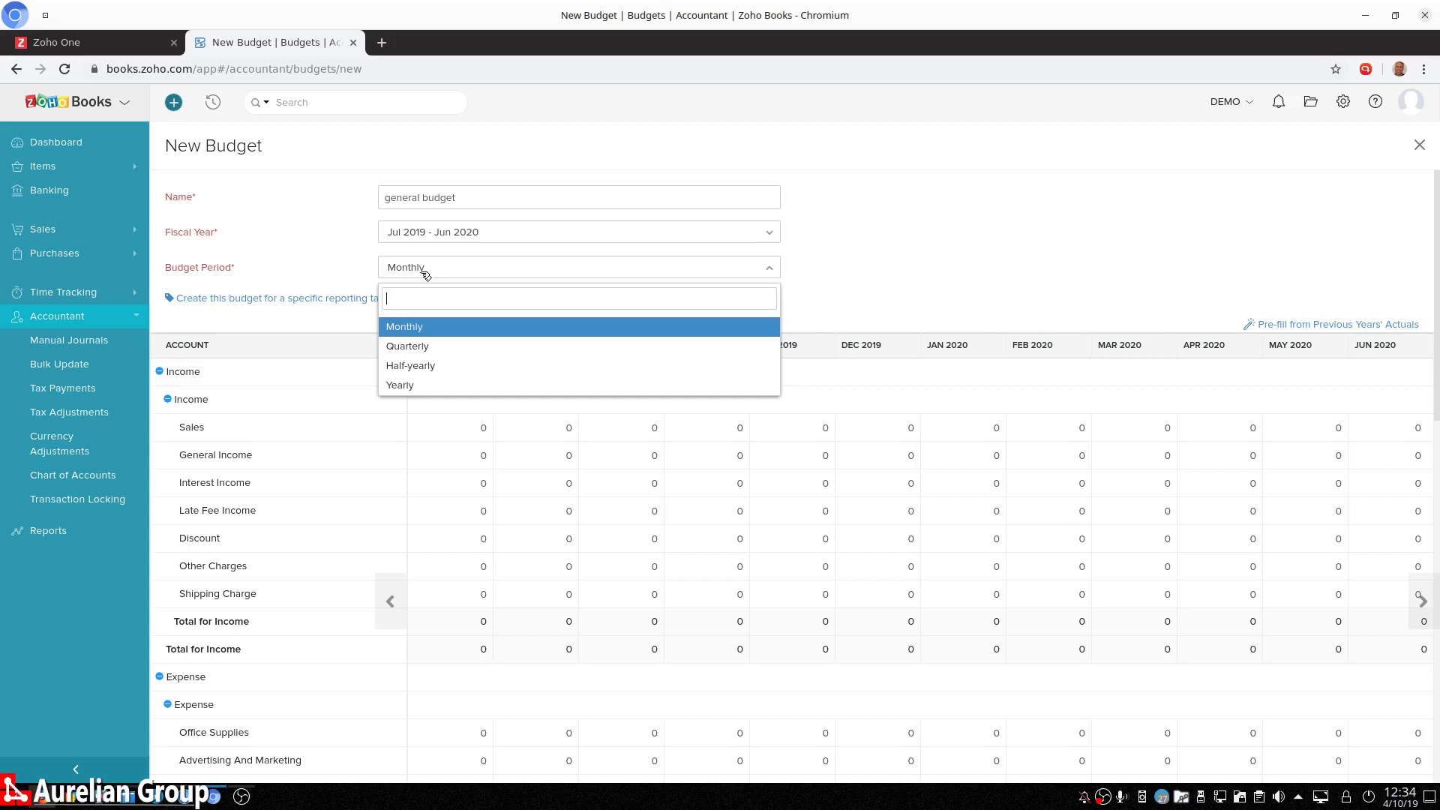
# Step: Set the budget period to Quarterly, giving four quarters from Jul 2019 to Jun 2020
pyautogui.click(427, 346)
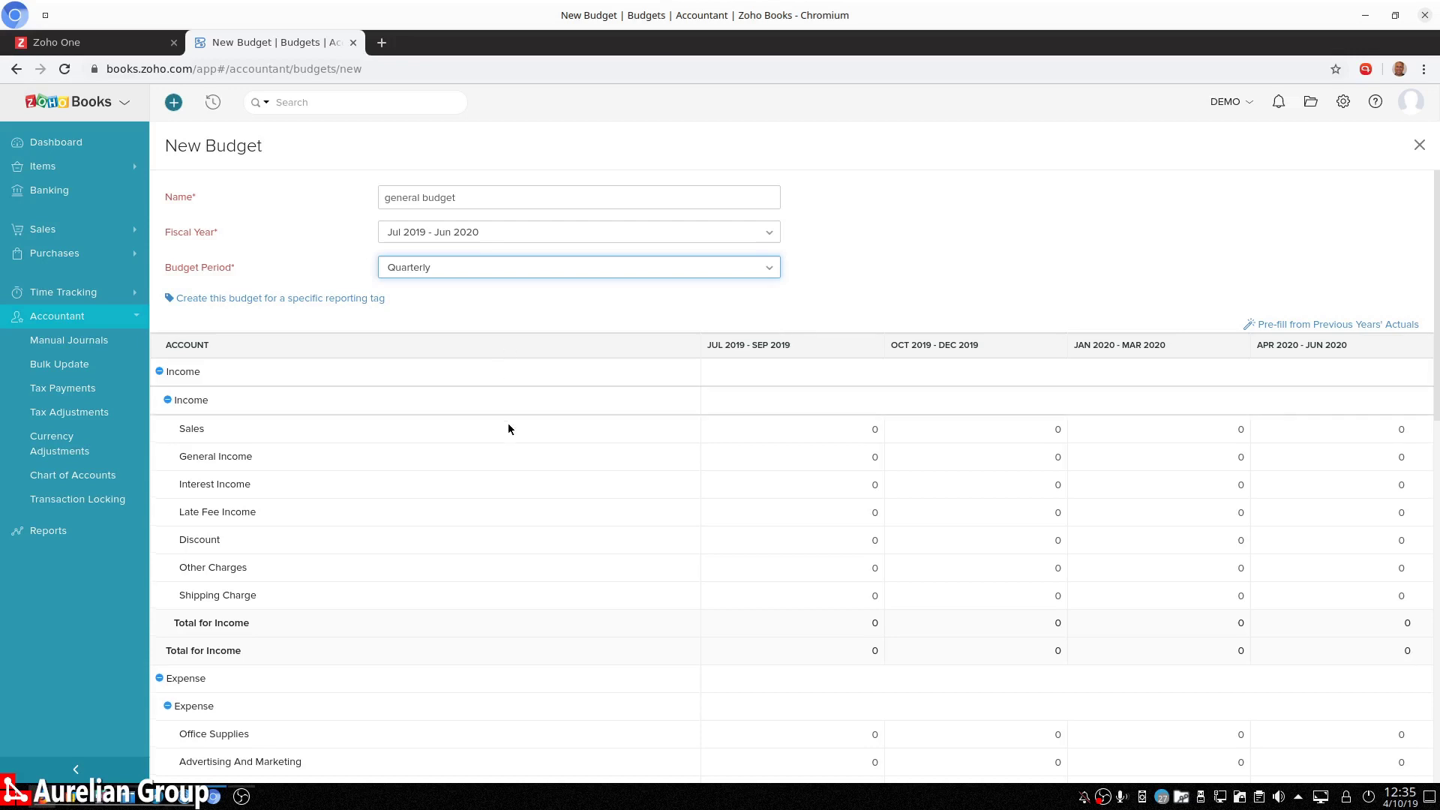
pyautogui.moveTo(782, 455)
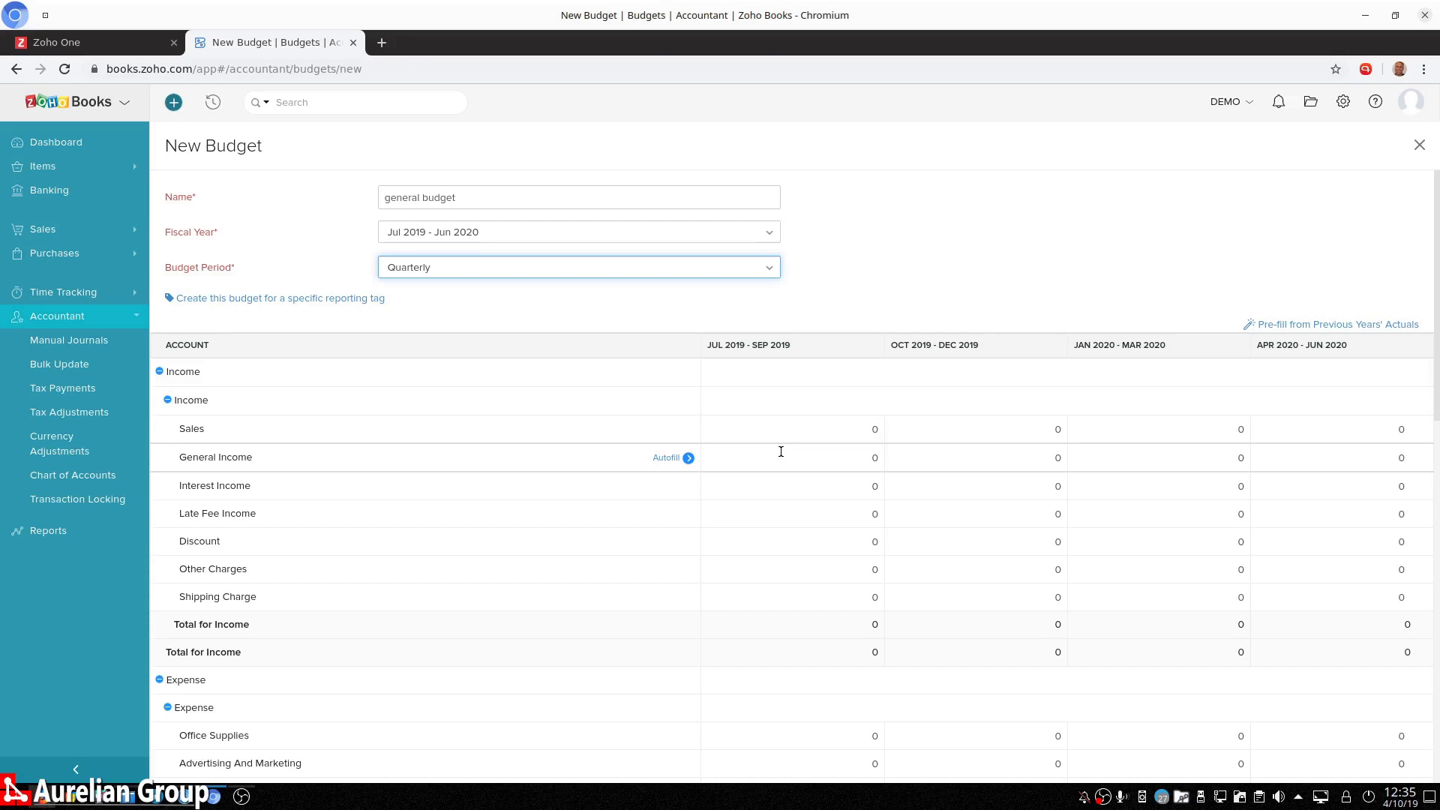
pyautogui.click(757, 274)
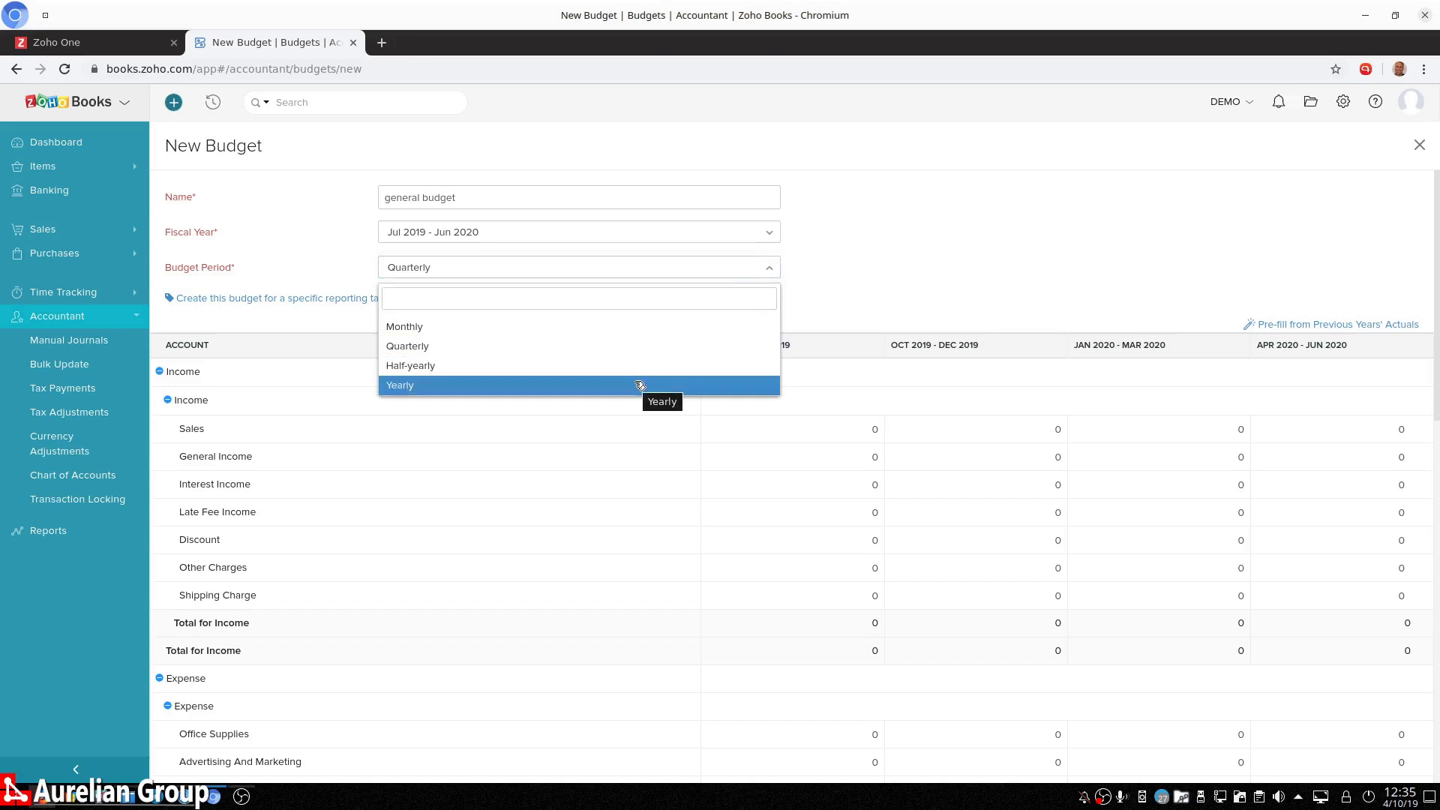
pyautogui.click(610, 347)
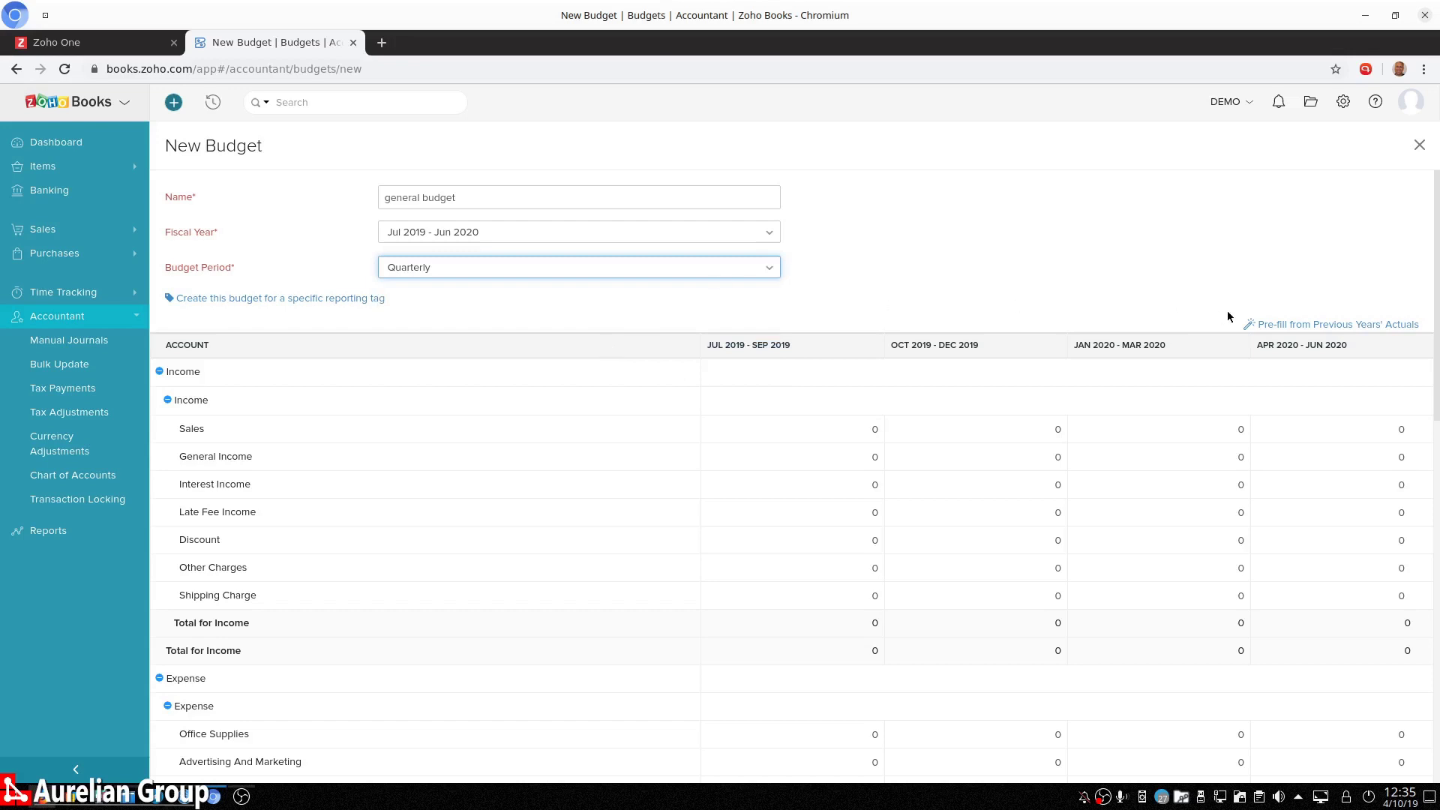
# Step: Pre-fill the budget from Jul 2018 - Jun 2019 actuals, giving Sales 1183, 2138, 499 and 500
pyautogui.click(1291, 325)
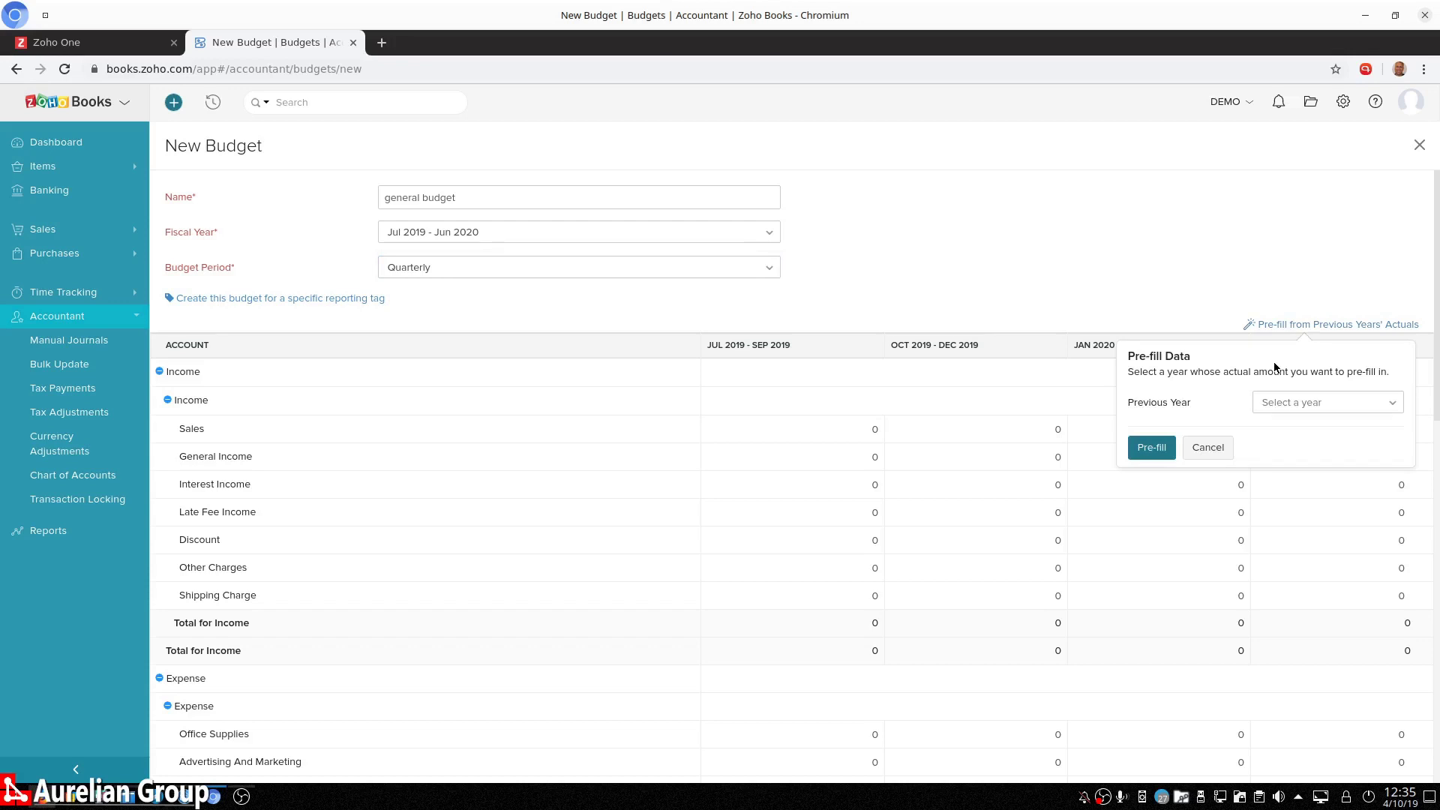
pyautogui.click(1314, 407)
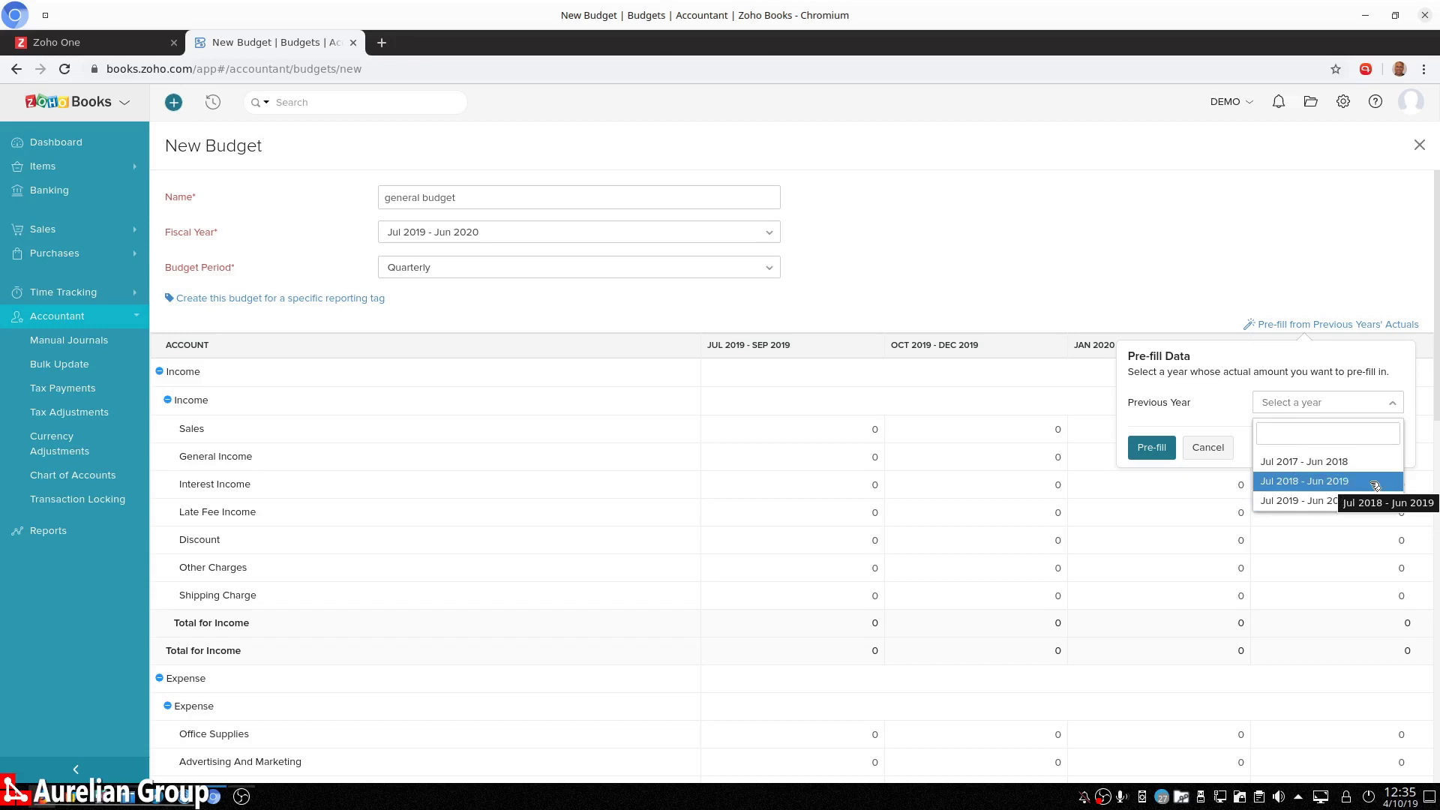
pyautogui.click(1375, 483)
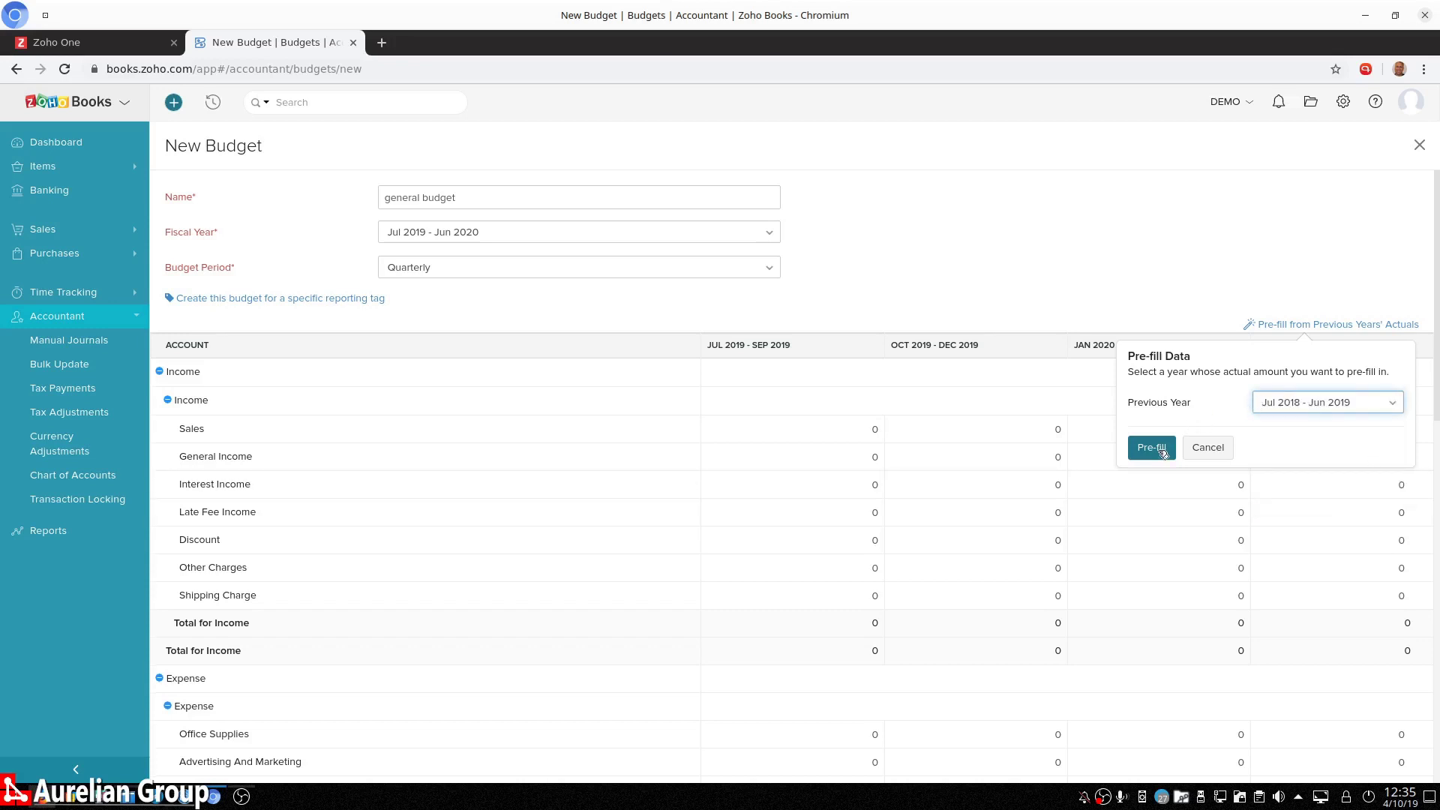
pyautogui.click(1150, 449)
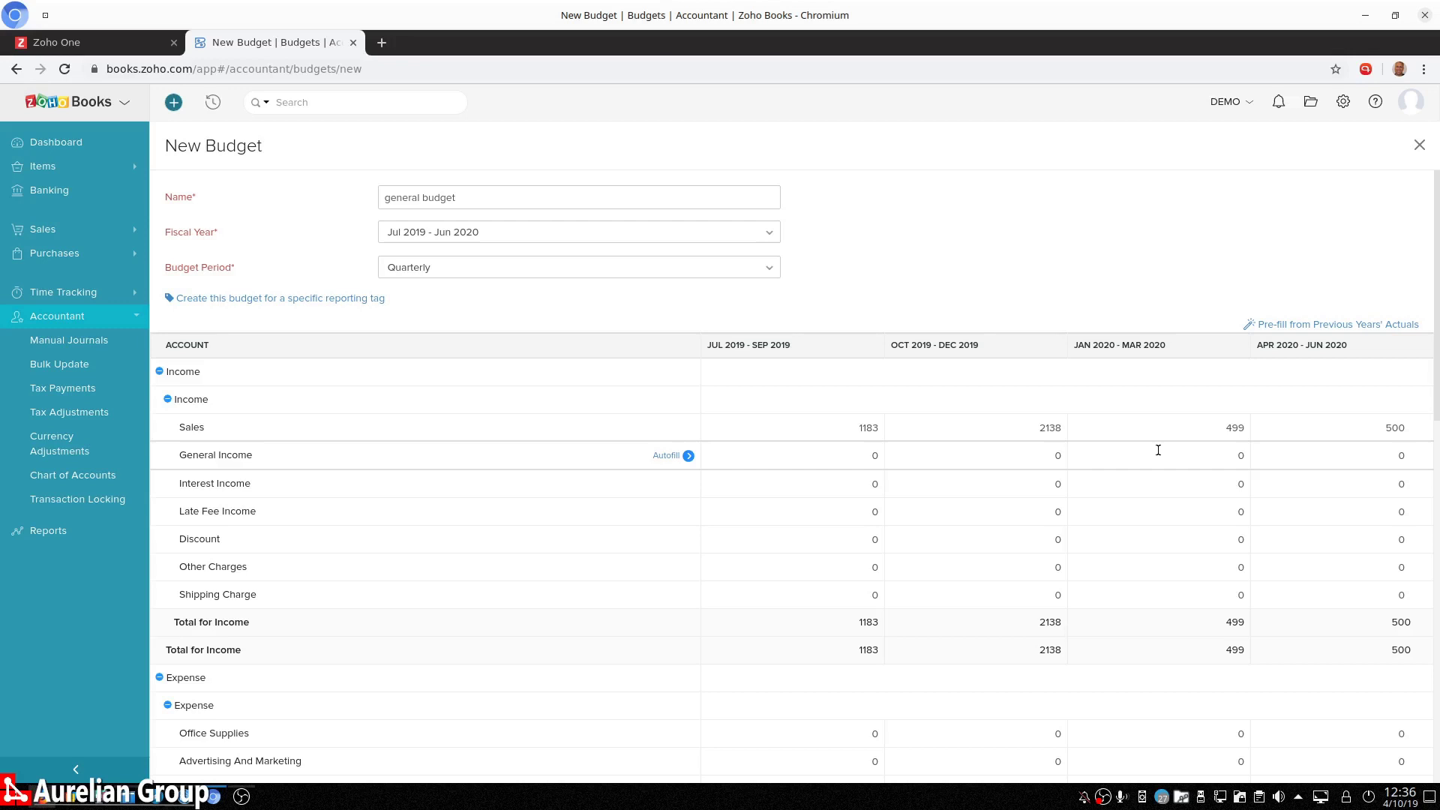
pyautogui.moveTo(689, 429)
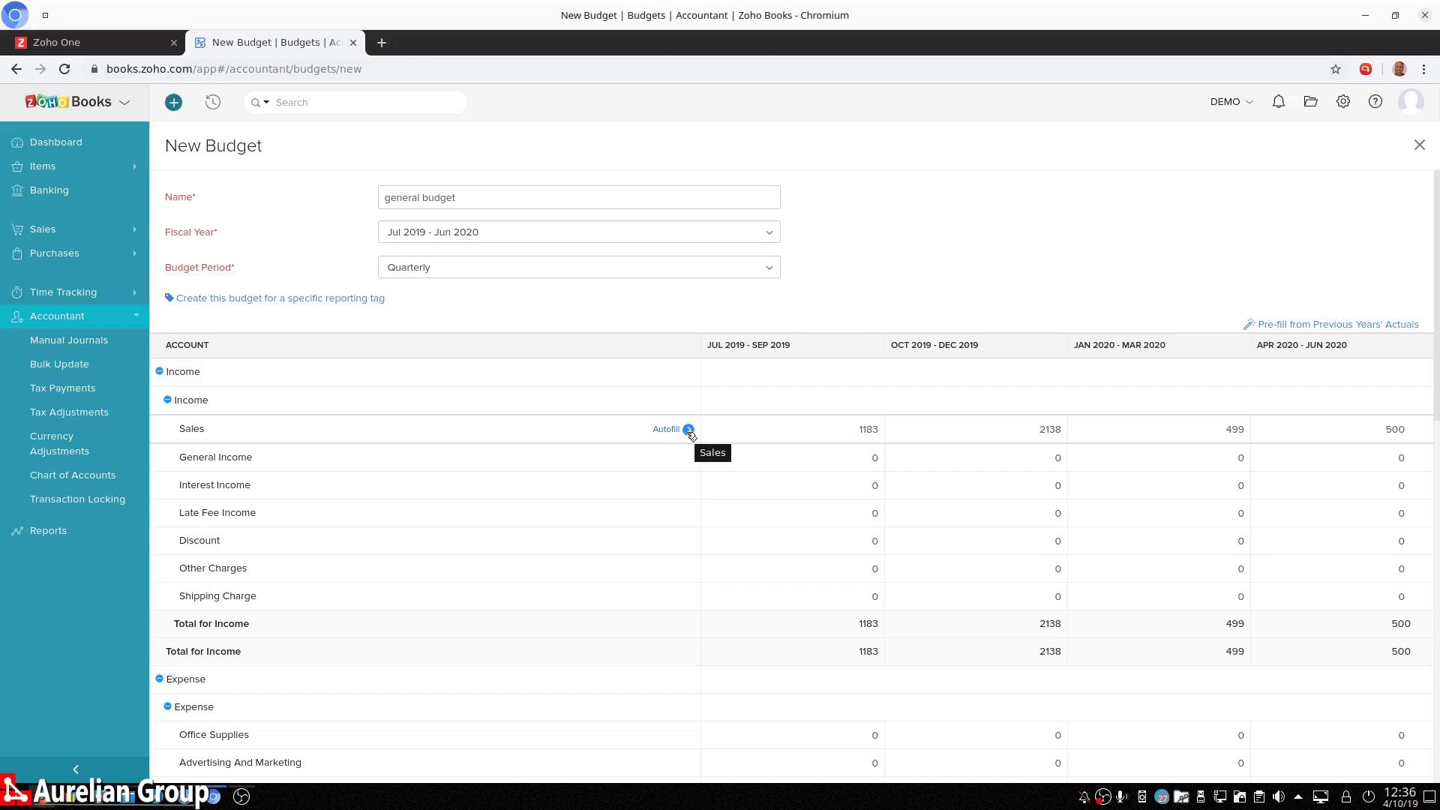
# Step: In Autofill for Sales, try a 20 amount added to each period, then switch to adjusting by percentage
pyautogui.click(688, 431)
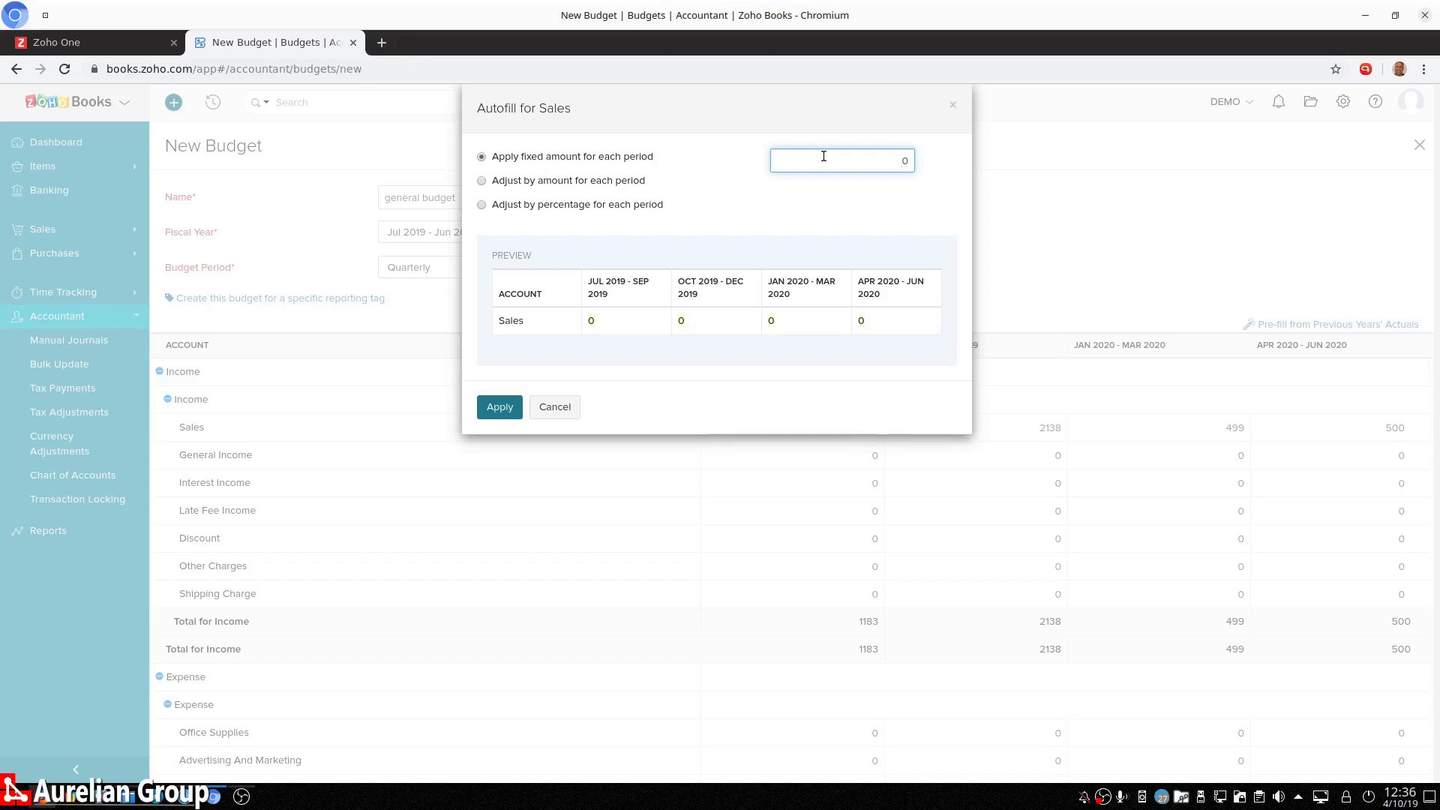
pyautogui.click(566, 182)
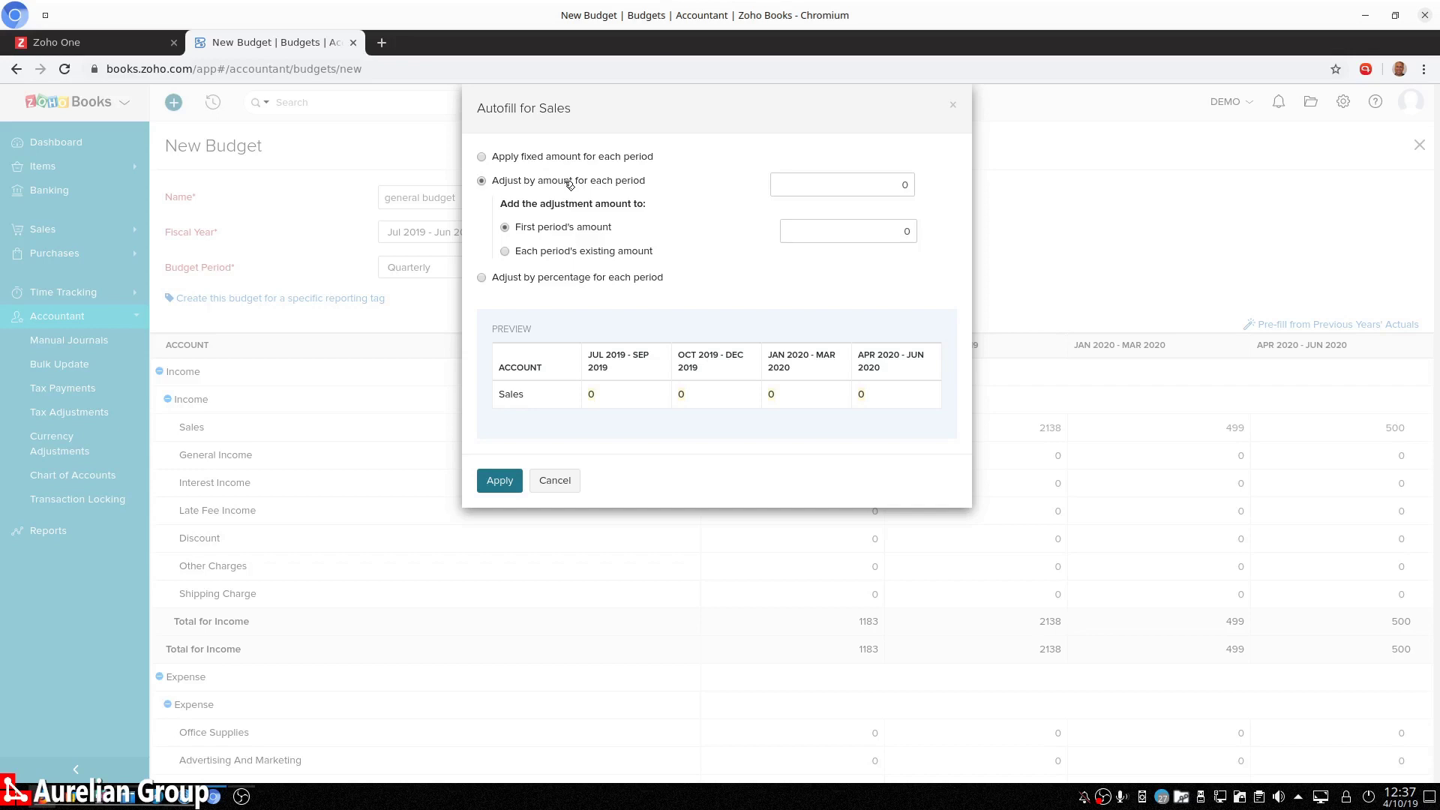
pyautogui.click(873, 225)
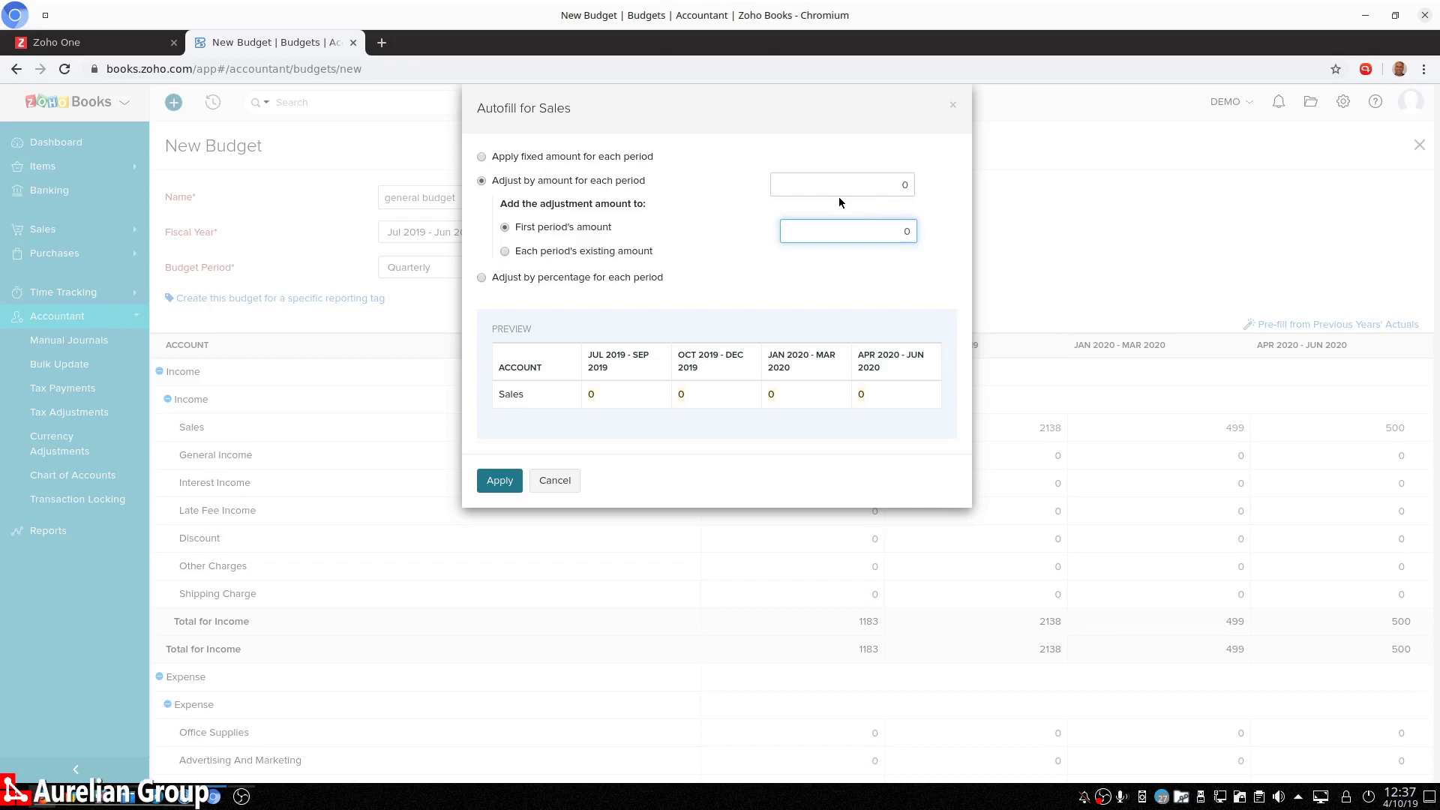
pyautogui.click(627, 253)
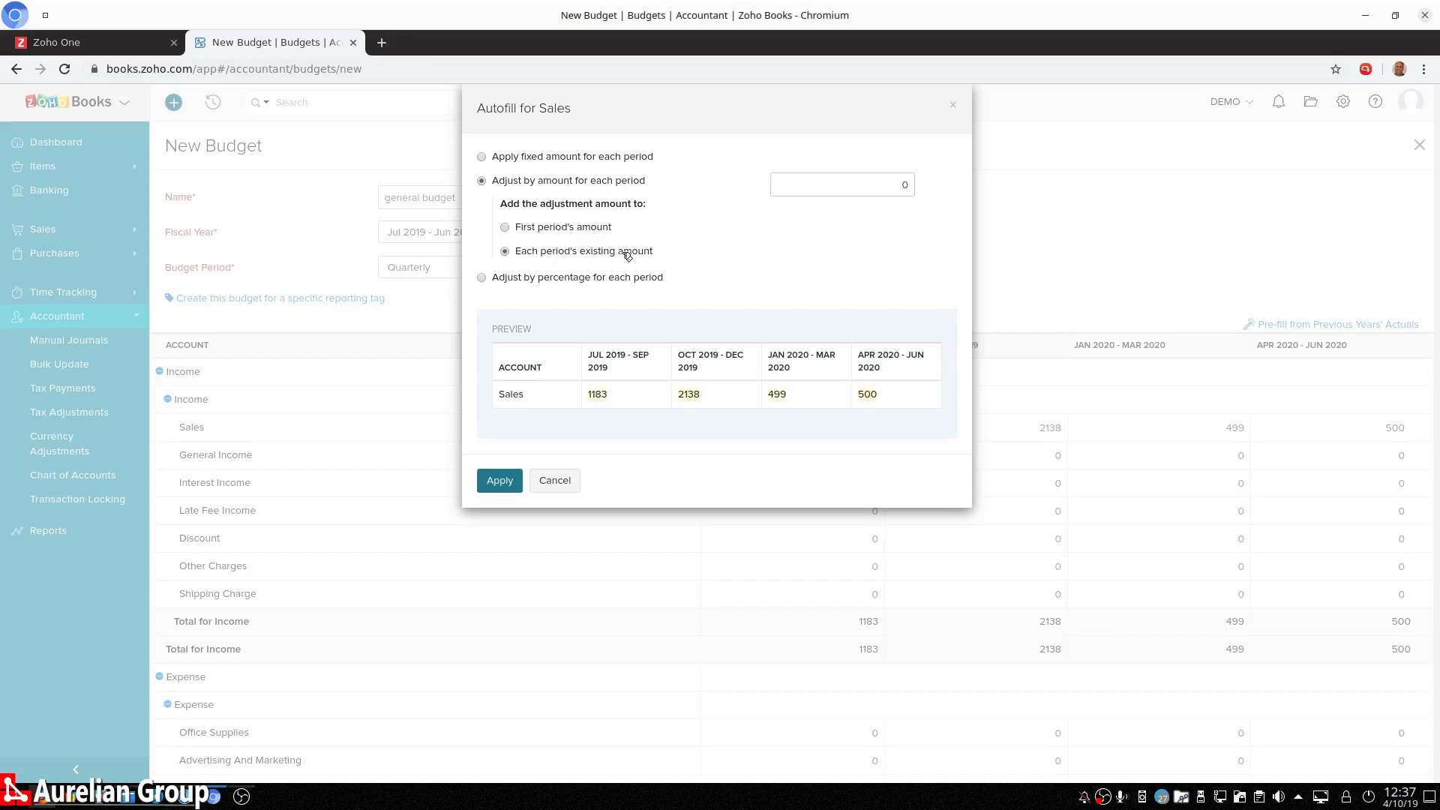
pyautogui.click(883, 183)
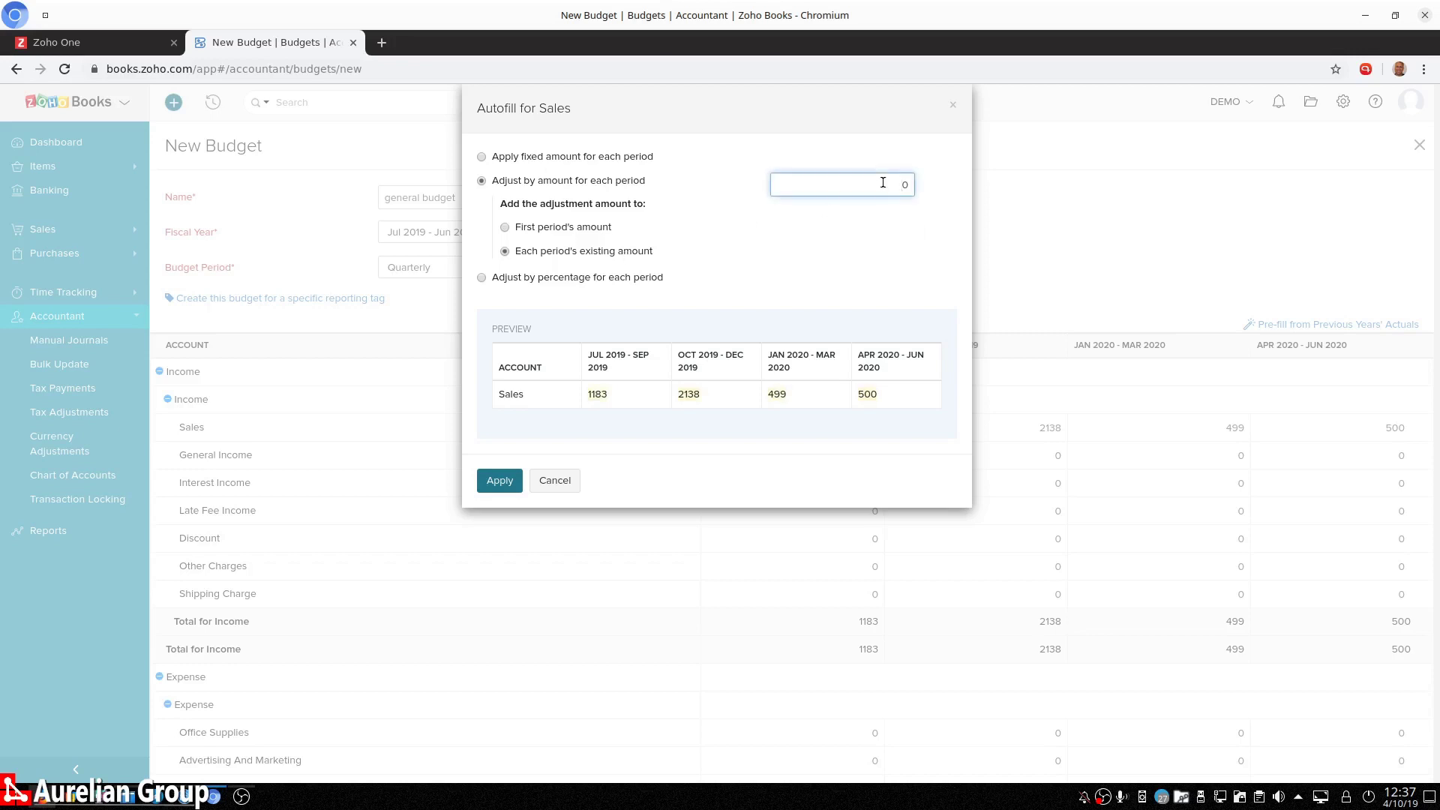
pyautogui.write('2')
pyautogui.click(832, 218)
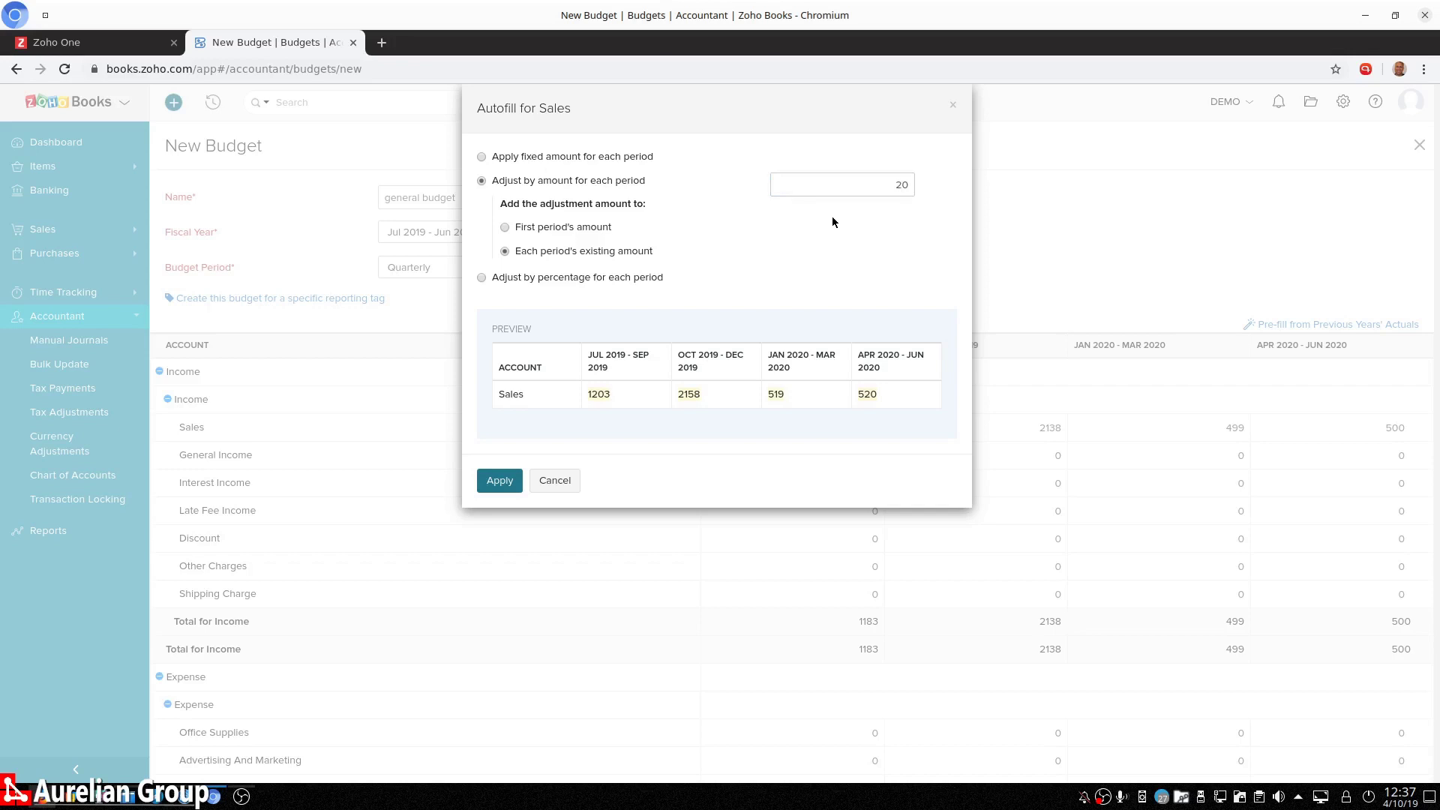
pyautogui.click(482, 278)
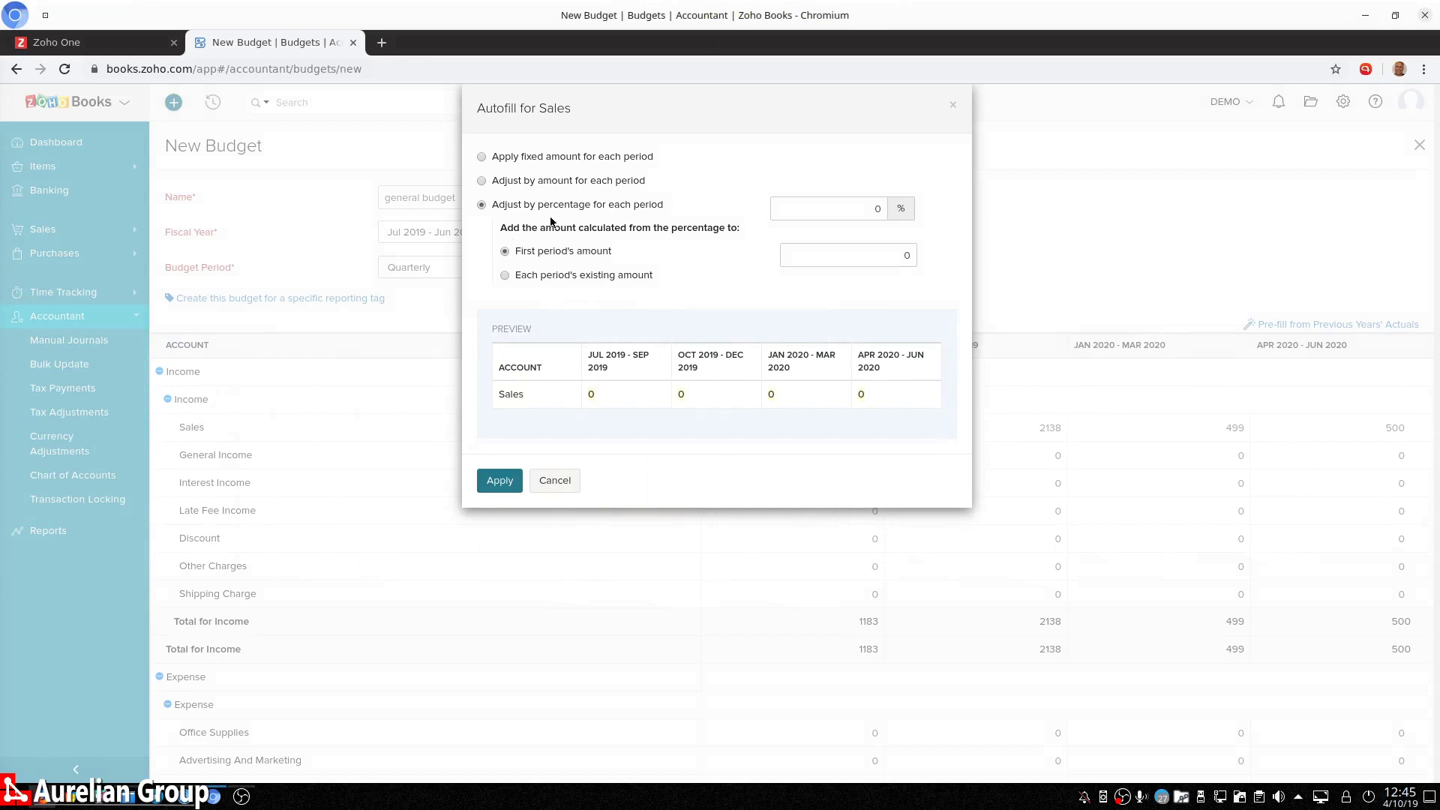
# Step: Set the Sales autofill to start at 100 with 5% growth, previewing 100, 105, 110.25 and 115.76
pyautogui.click(852, 213)
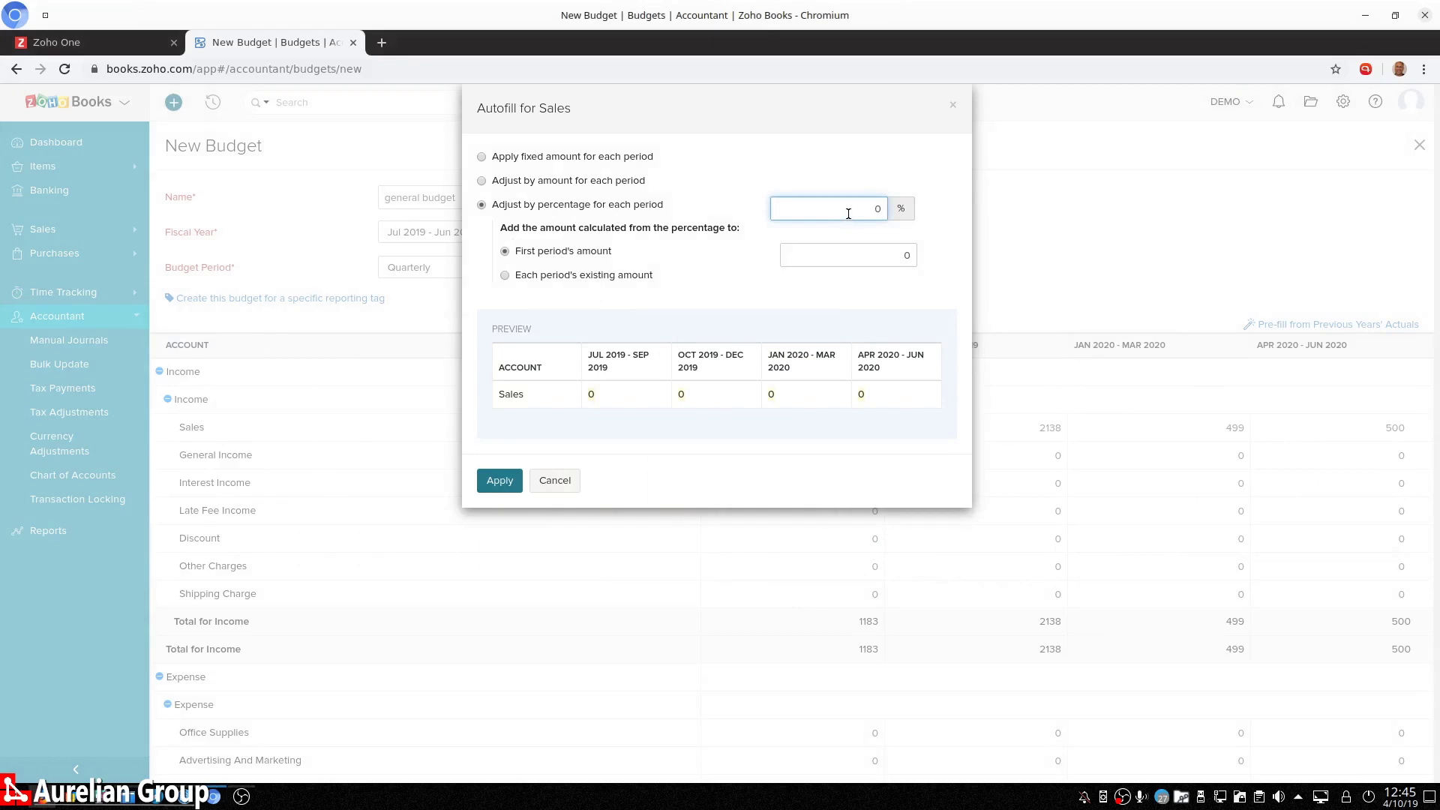
pyautogui.click(890, 254)
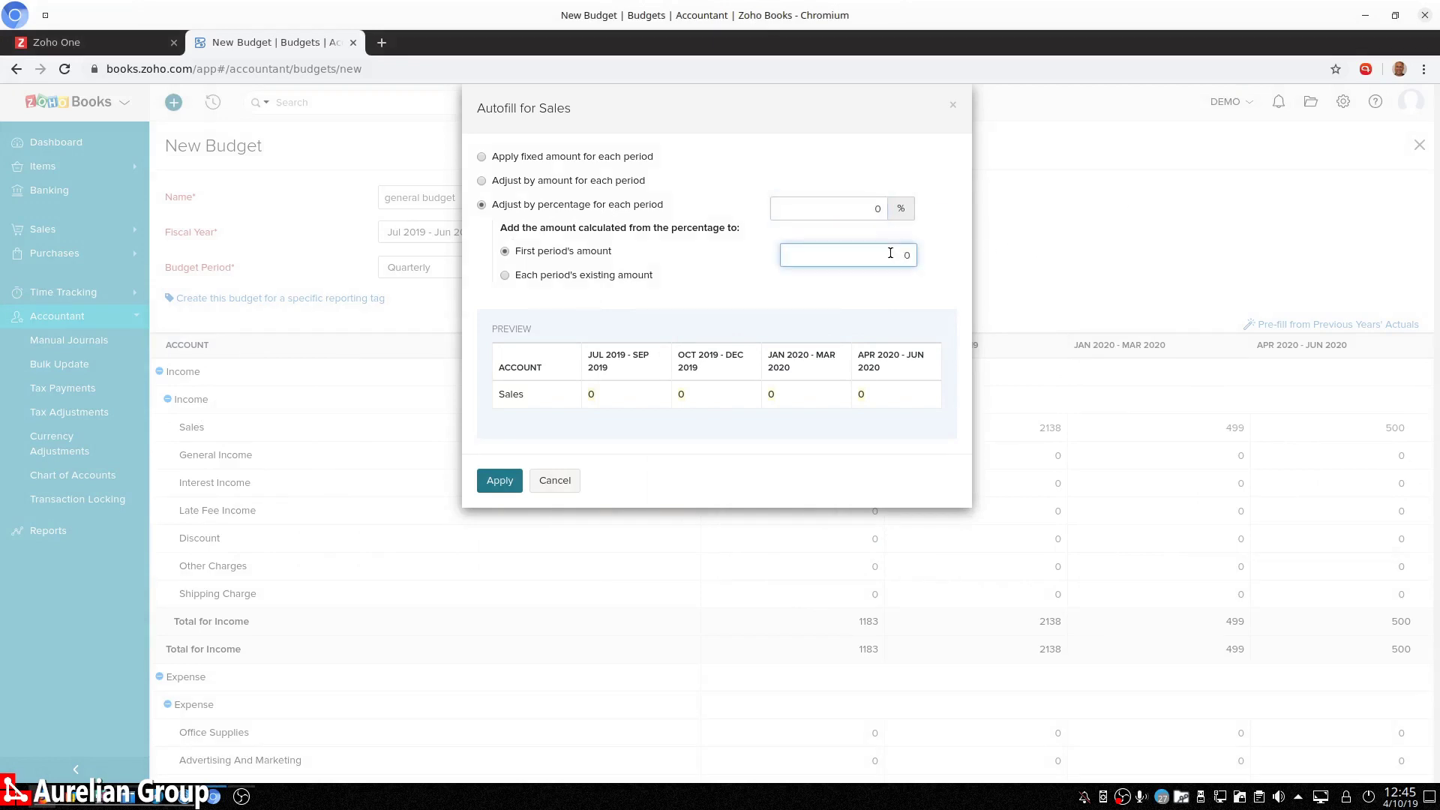
pyautogui.write('100')
pyautogui.click(876, 209)
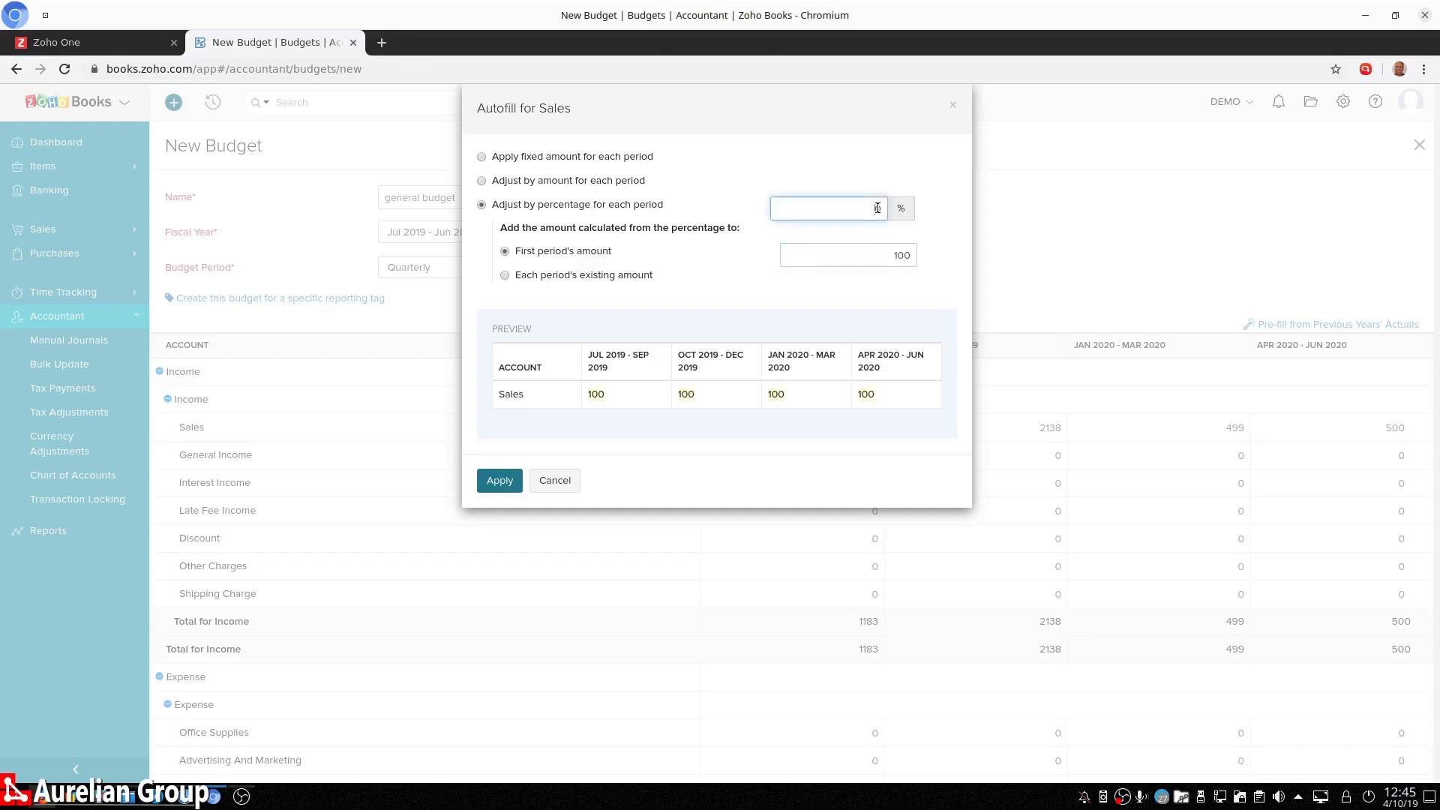
pyautogui.write('5')
# Step: Apply 200% to each period's existing amount, previewing Sales of 3549, 6414, 1497 and 1500
pyautogui.click(506, 276)
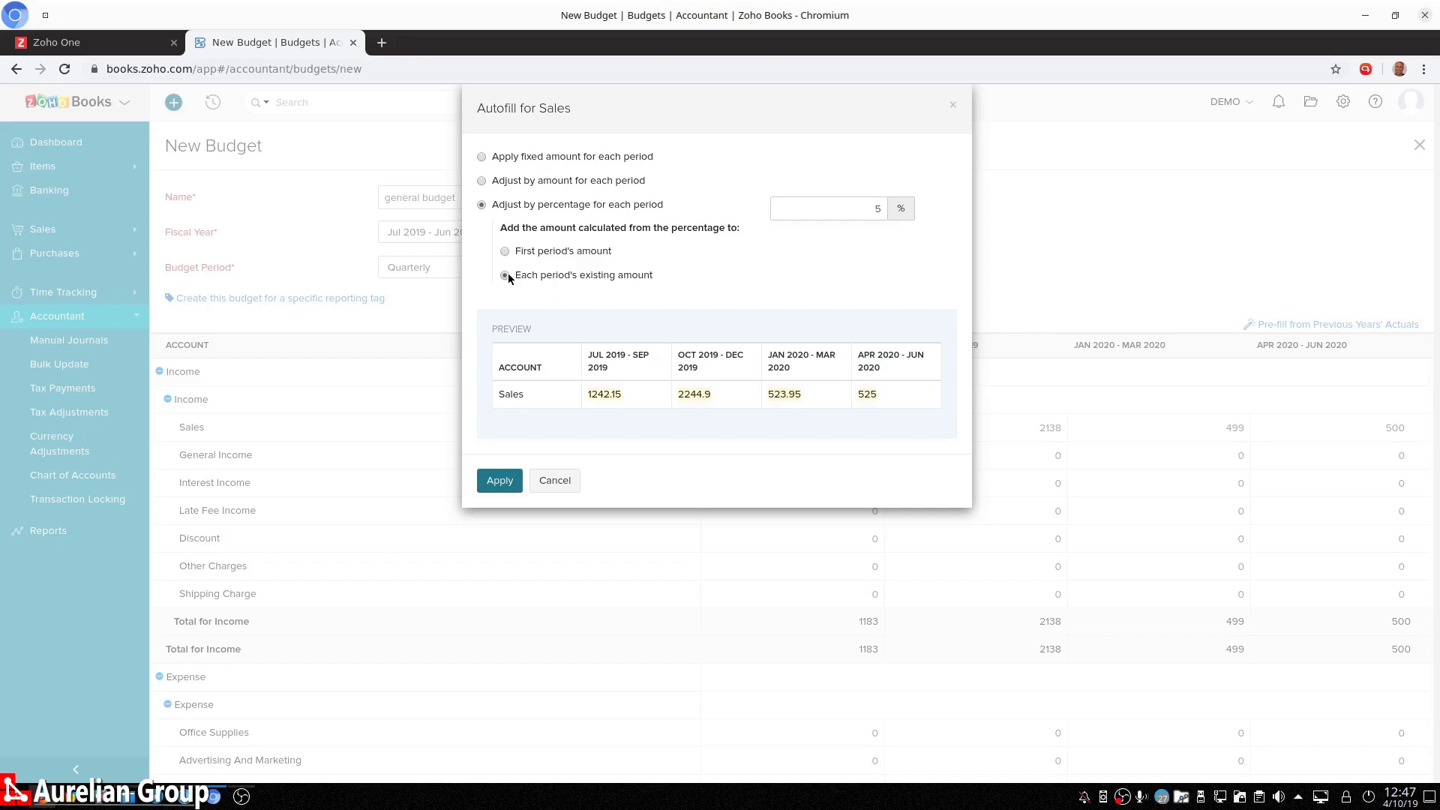
pyautogui.click(884, 207)
pyautogui.doubleClick(886, 206)
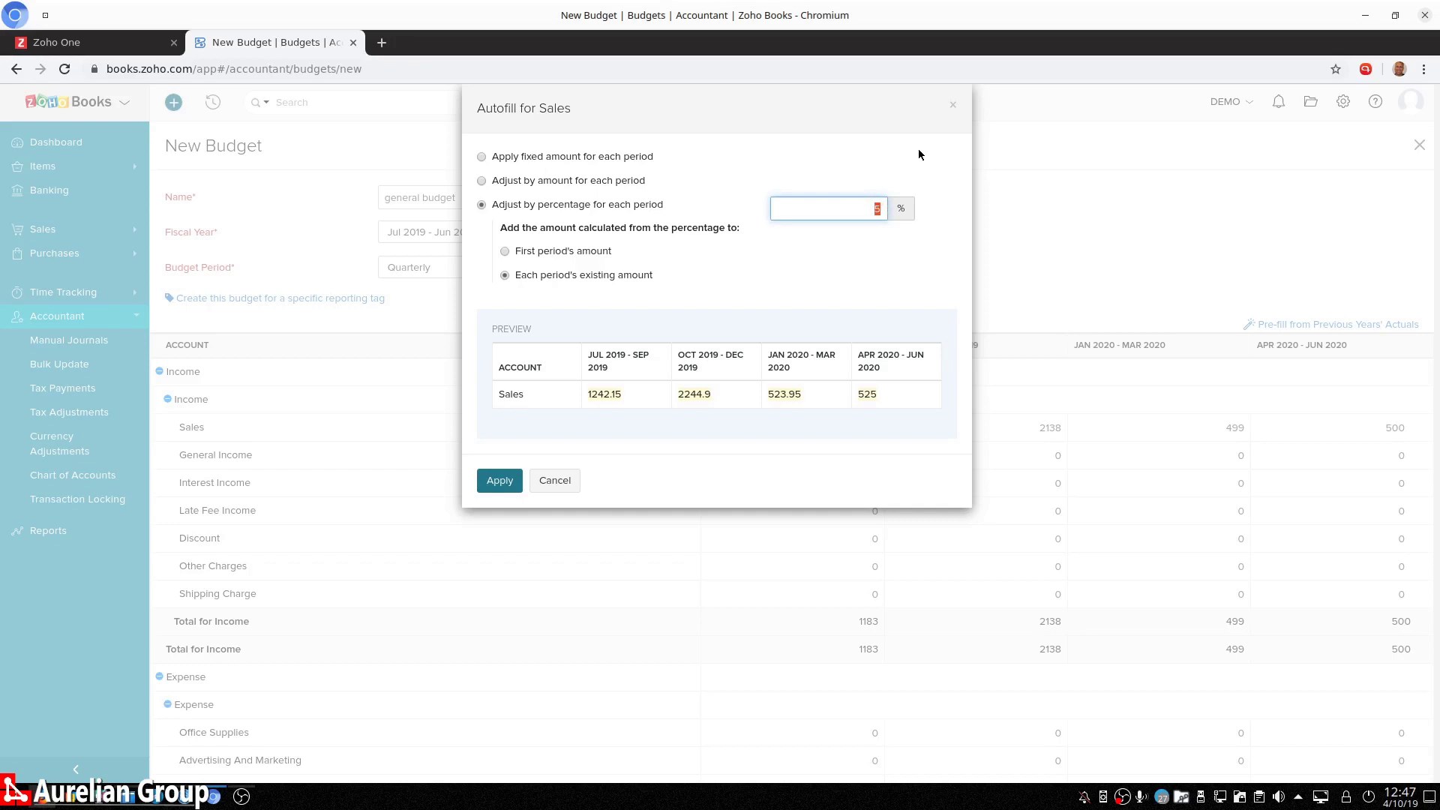
pyautogui.write('2')
pyautogui.write('00')
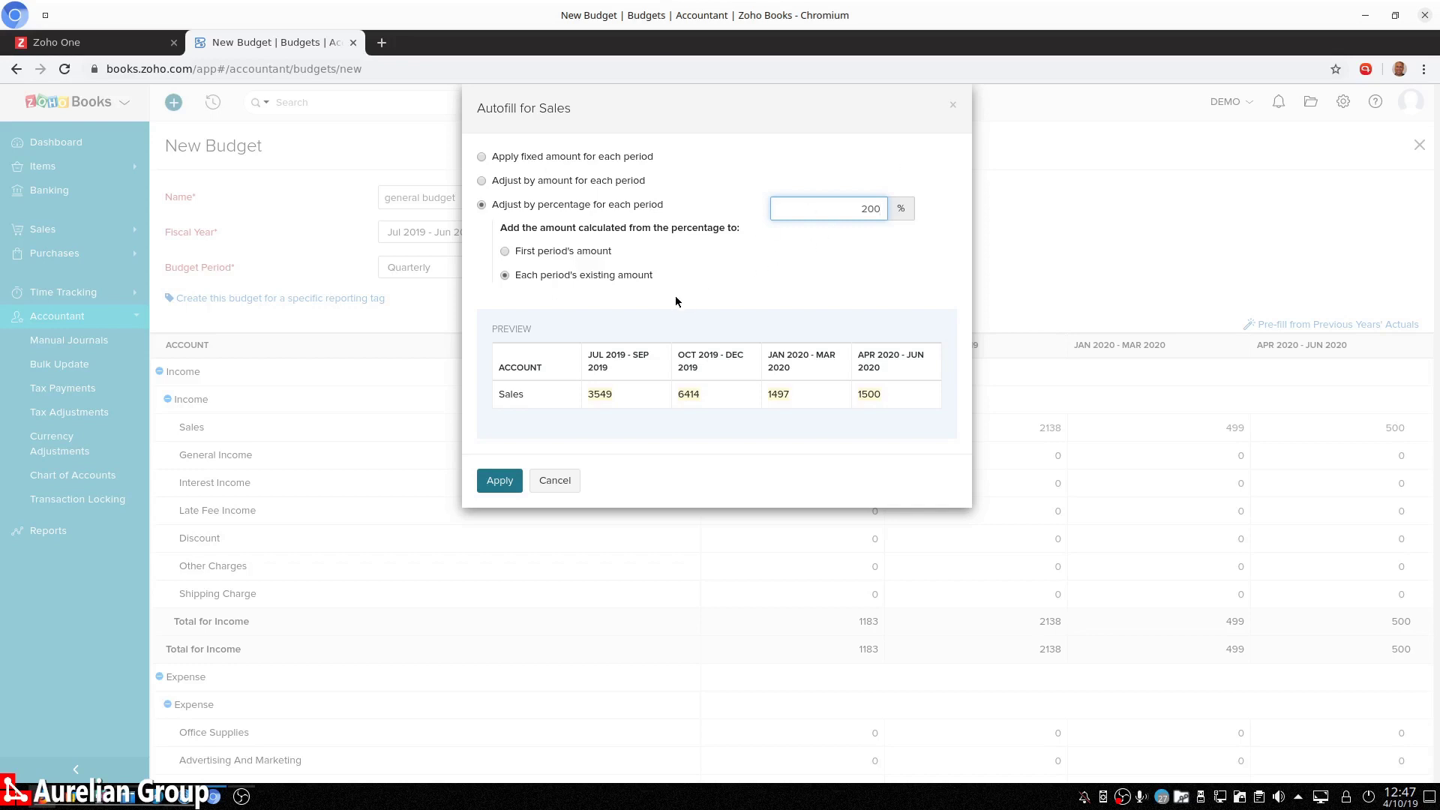
# Step: Apply the autofill so the Sales row reads 3549, 6414, 1497 and 1500
pyautogui.click(498, 484)
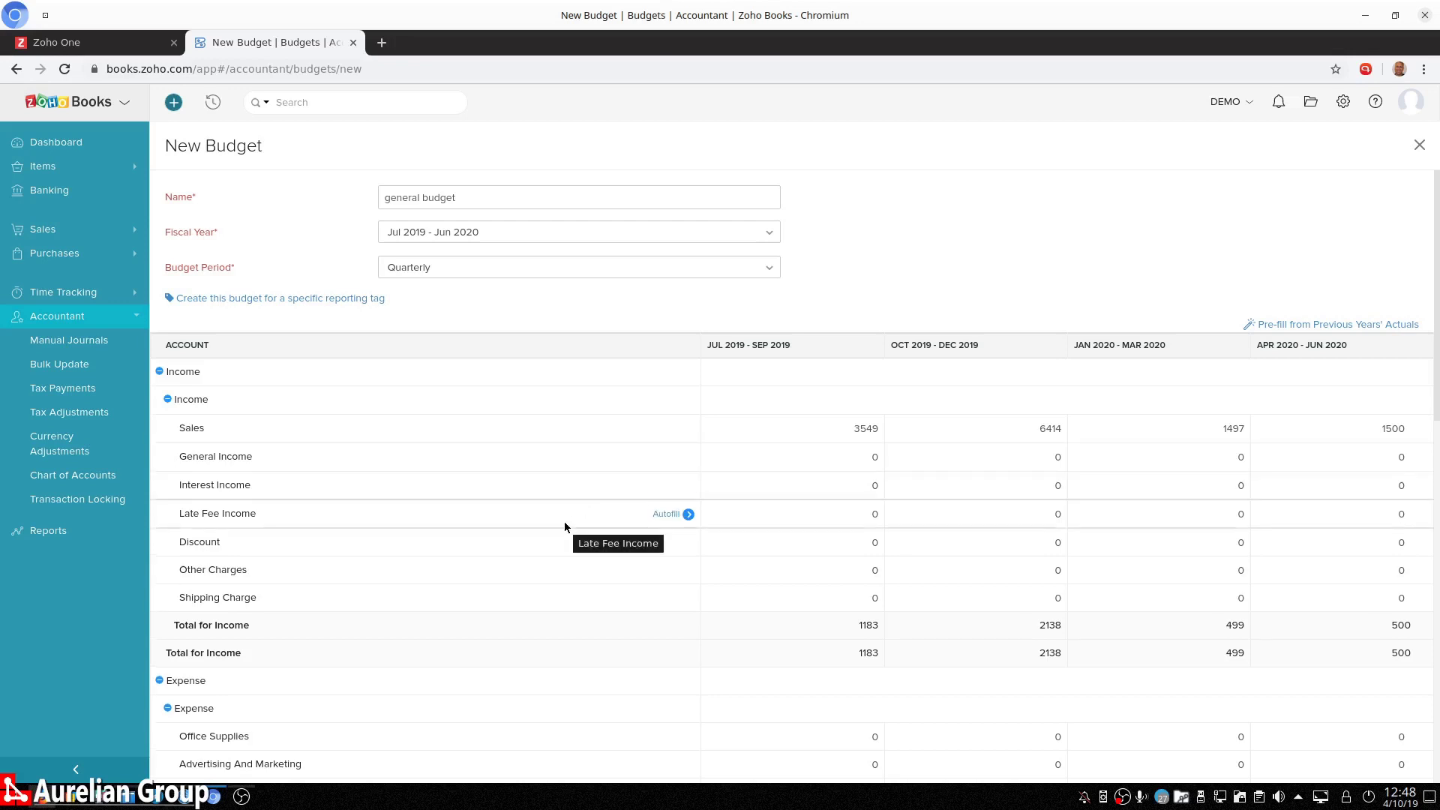
pyautogui.scroll(-1, 607, 537)
pyautogui.scroll(-1, 609, 538)
pyautogui.scroll(-1, 616, 536)
pyautogui.scroll(-1, 606, 542)
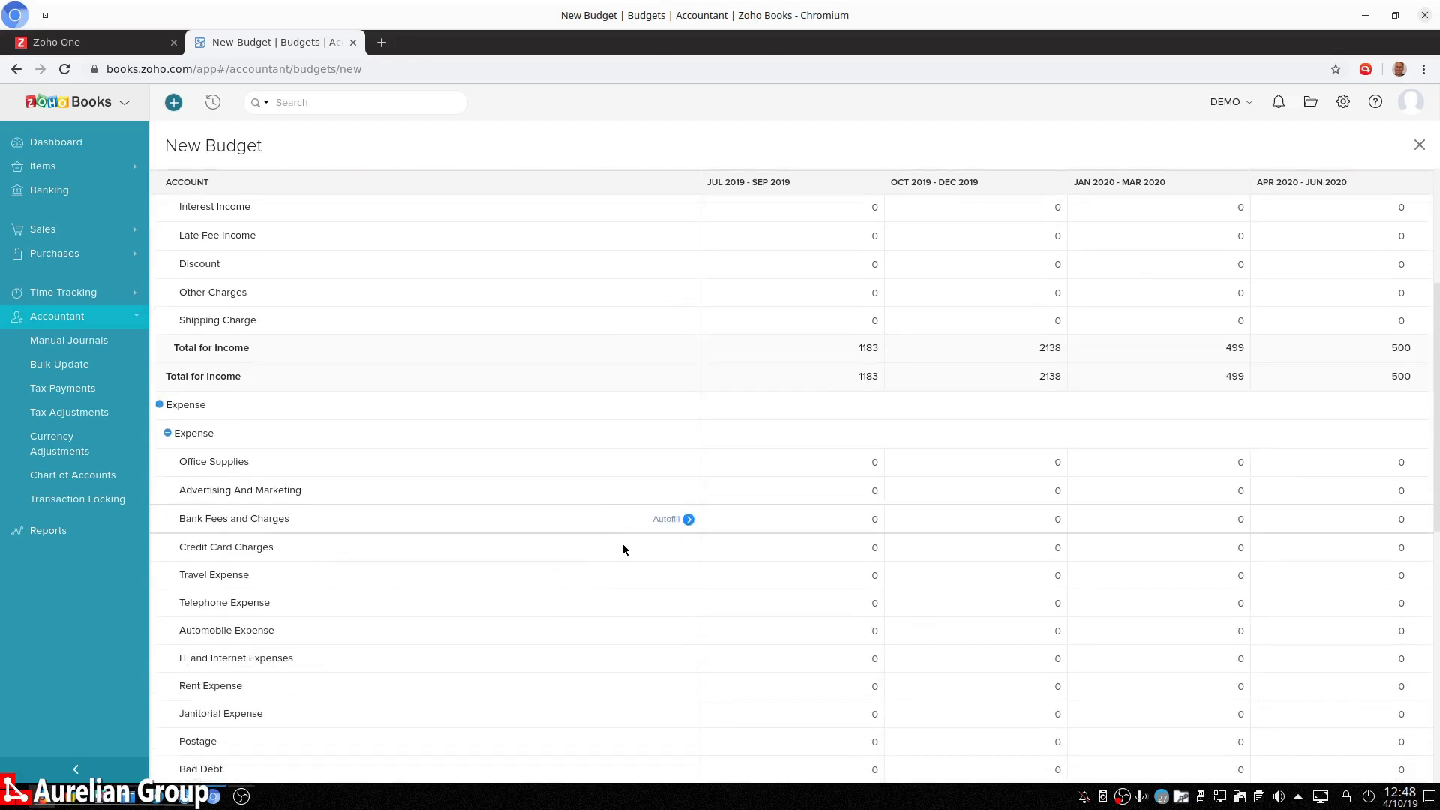
pyautogui.scroll(2, 629, 547)
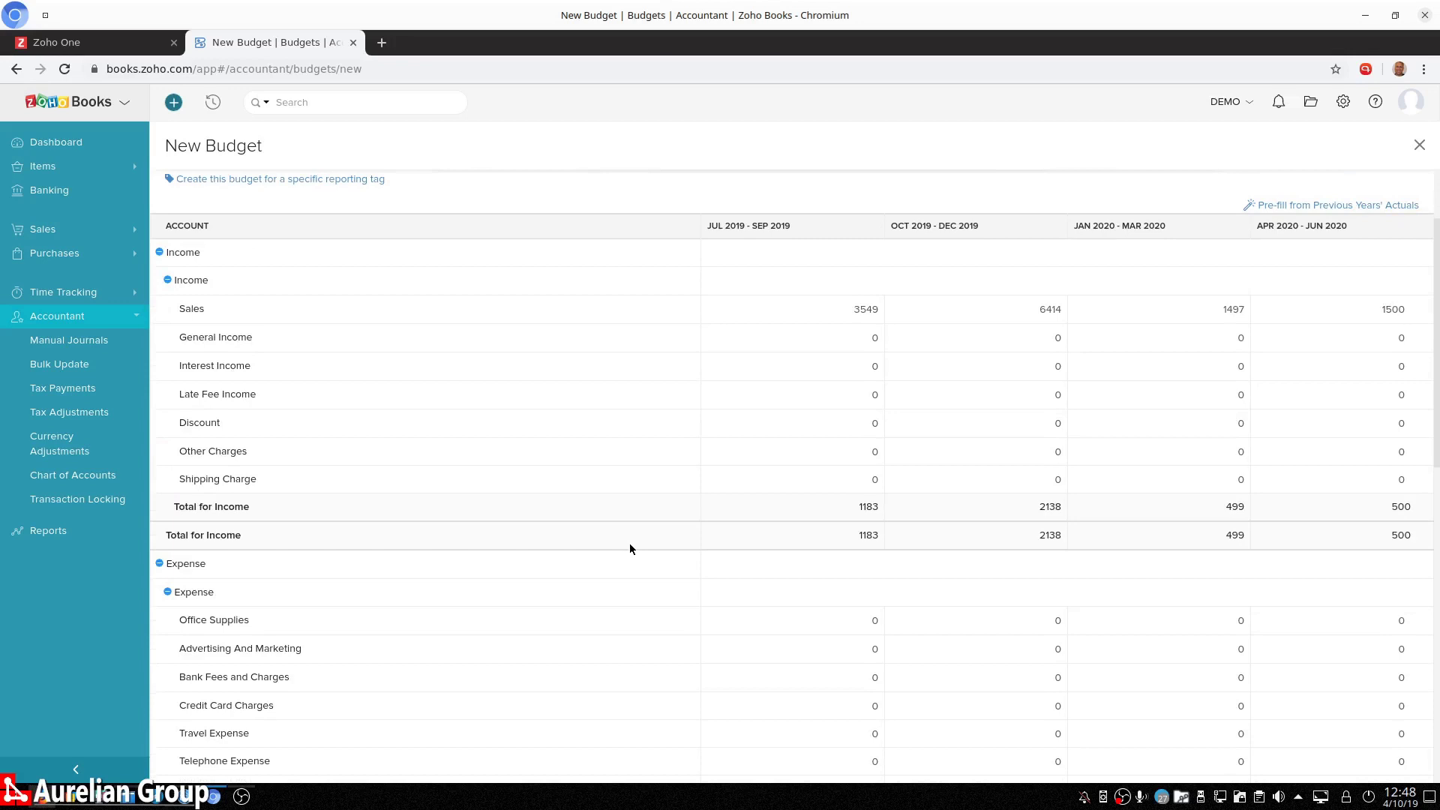
pyautogui.moveTo(439, 308)
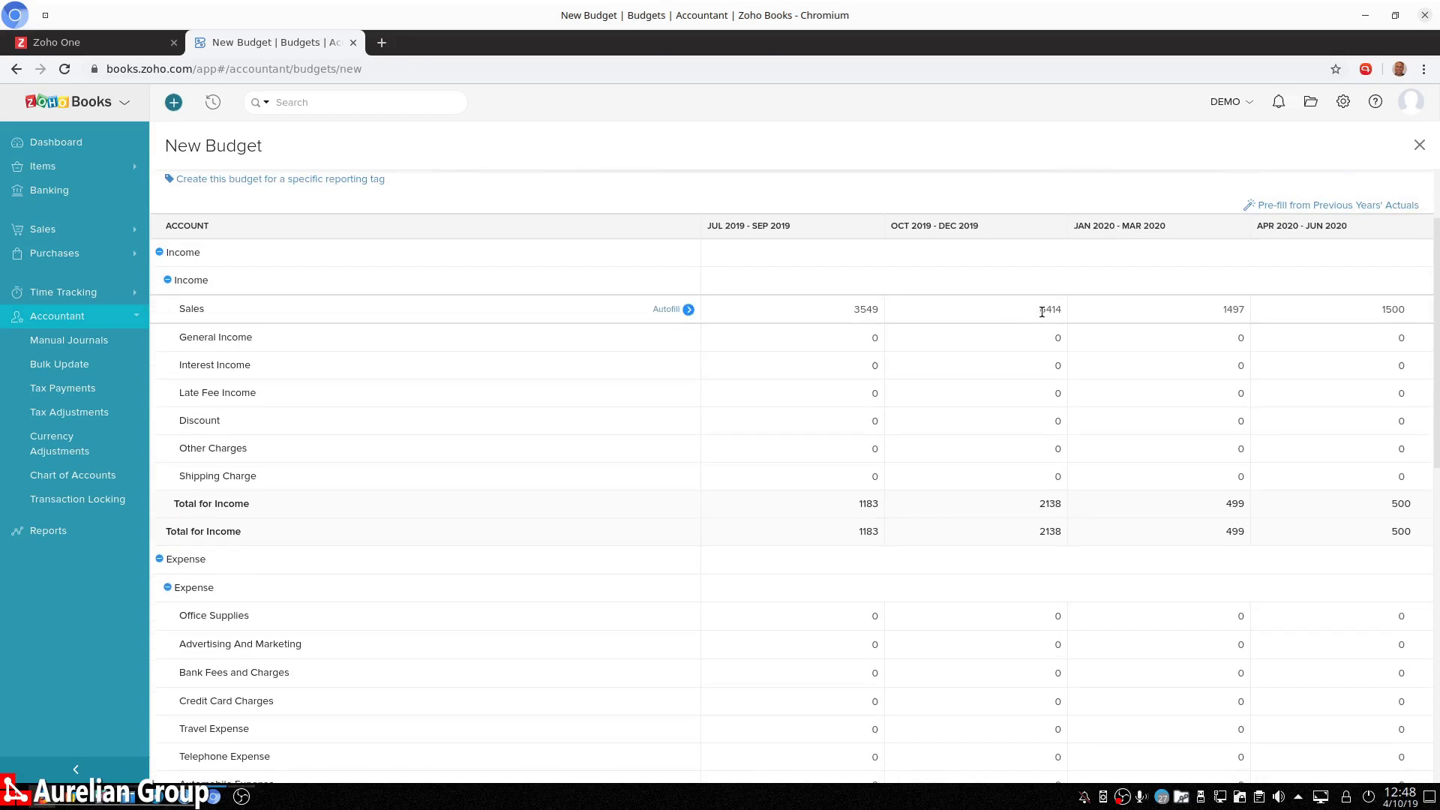
# Step: Replace the Oct–Dec 2019 Sales budget value with 4500, giving income totals 3549, 4500, 1497, 1500
pyautogui.click(1041, 312)
pyautogui.moveTo(1039, 311); pyautogui.dragTo(1050, 310)
pyautogui.press('BackSpace')
pyautogui.write('4500')
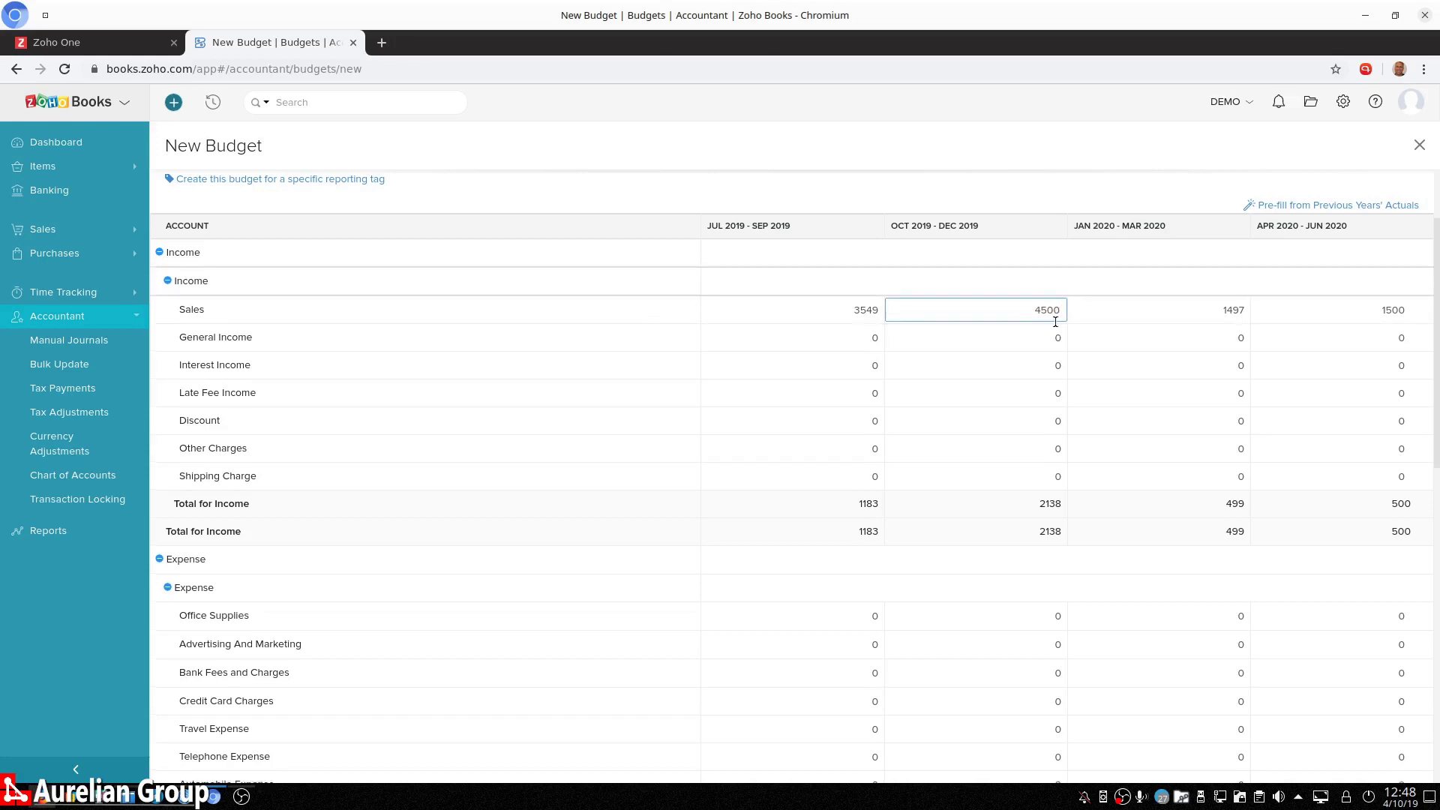
pyautogui.press('Return')
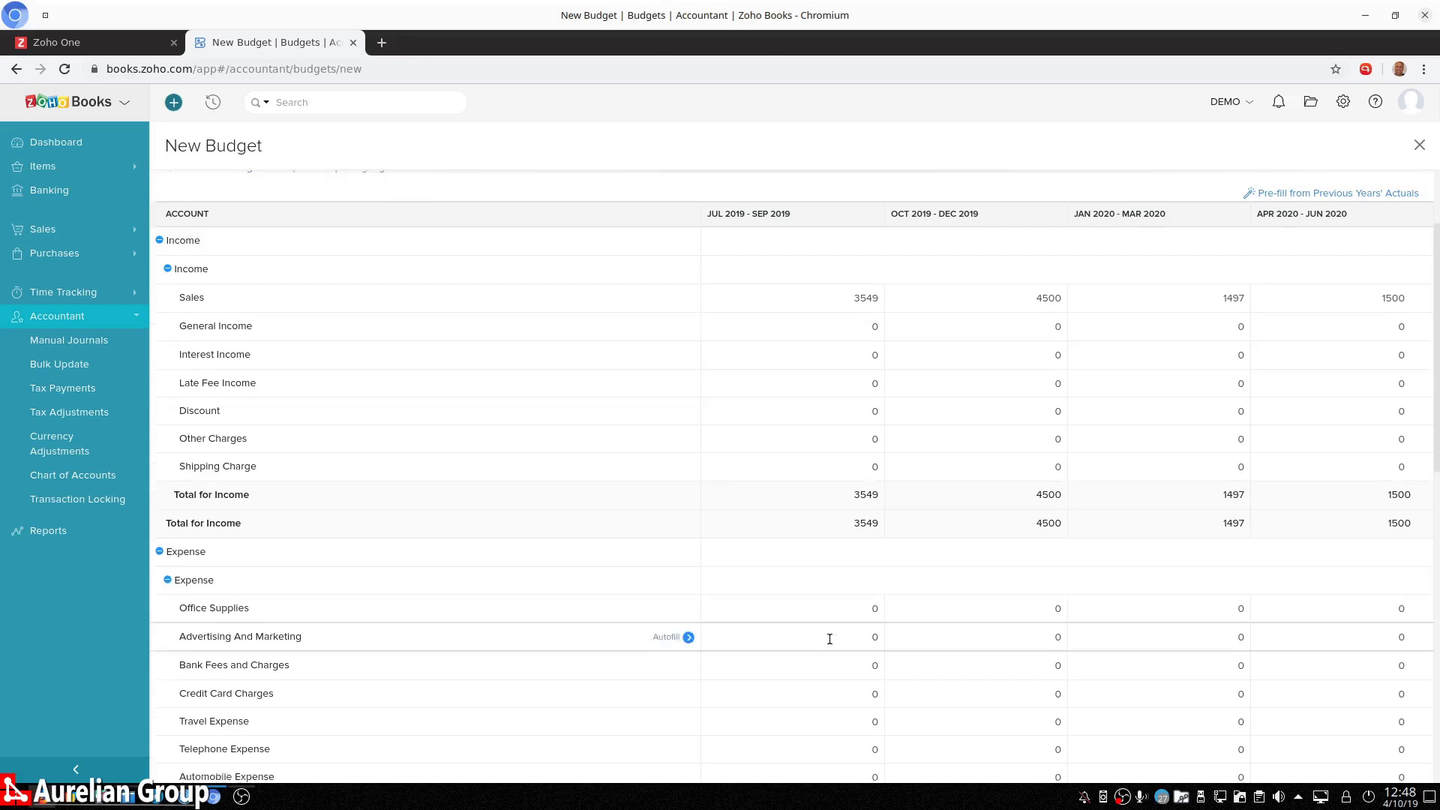
pyautogui.scroll(-1, 830, 637)
pyautogui.scroll(-2, 1111, 553)
pyautogui.moveTo(1360, 655)
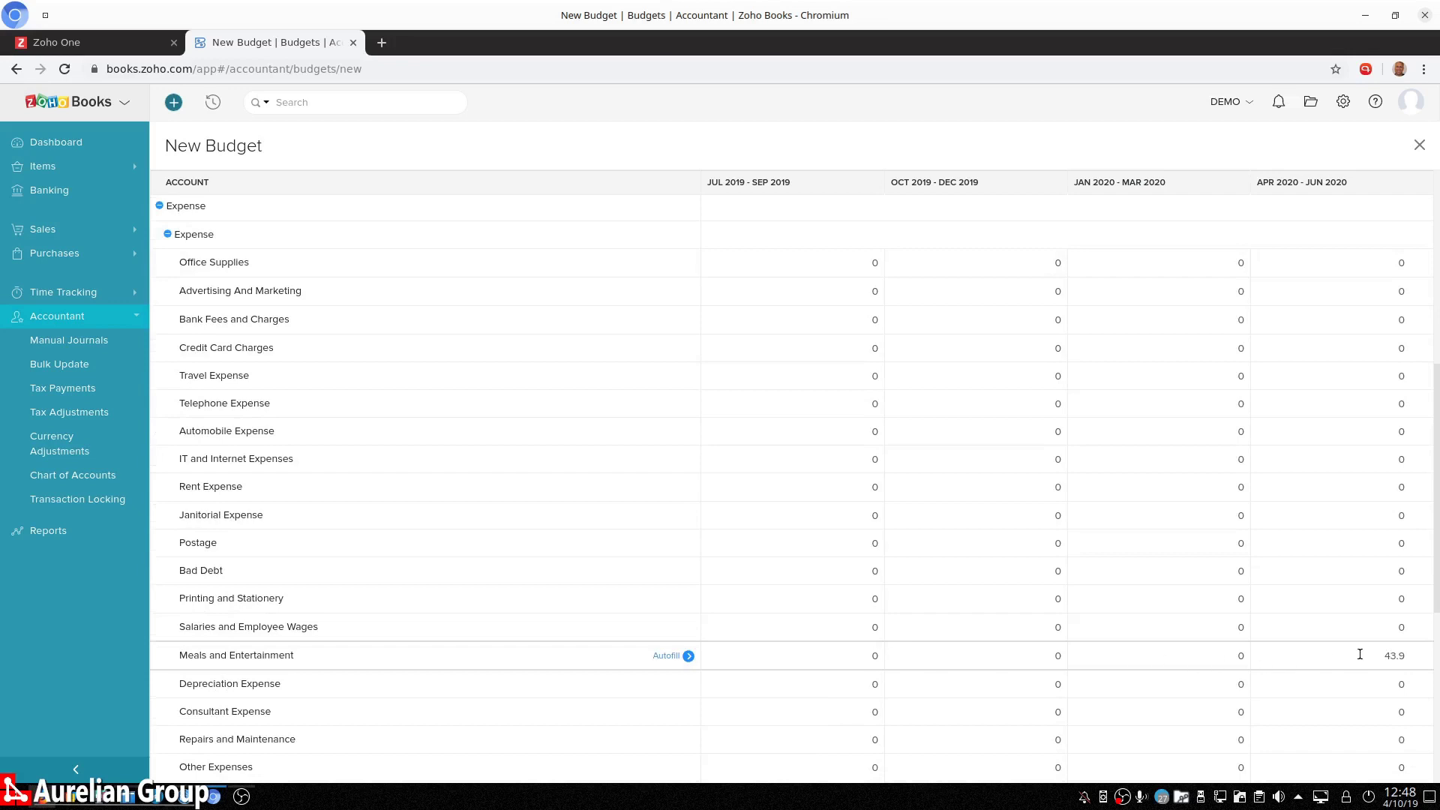
pyautogui.scroll(-1, 1358, 657)
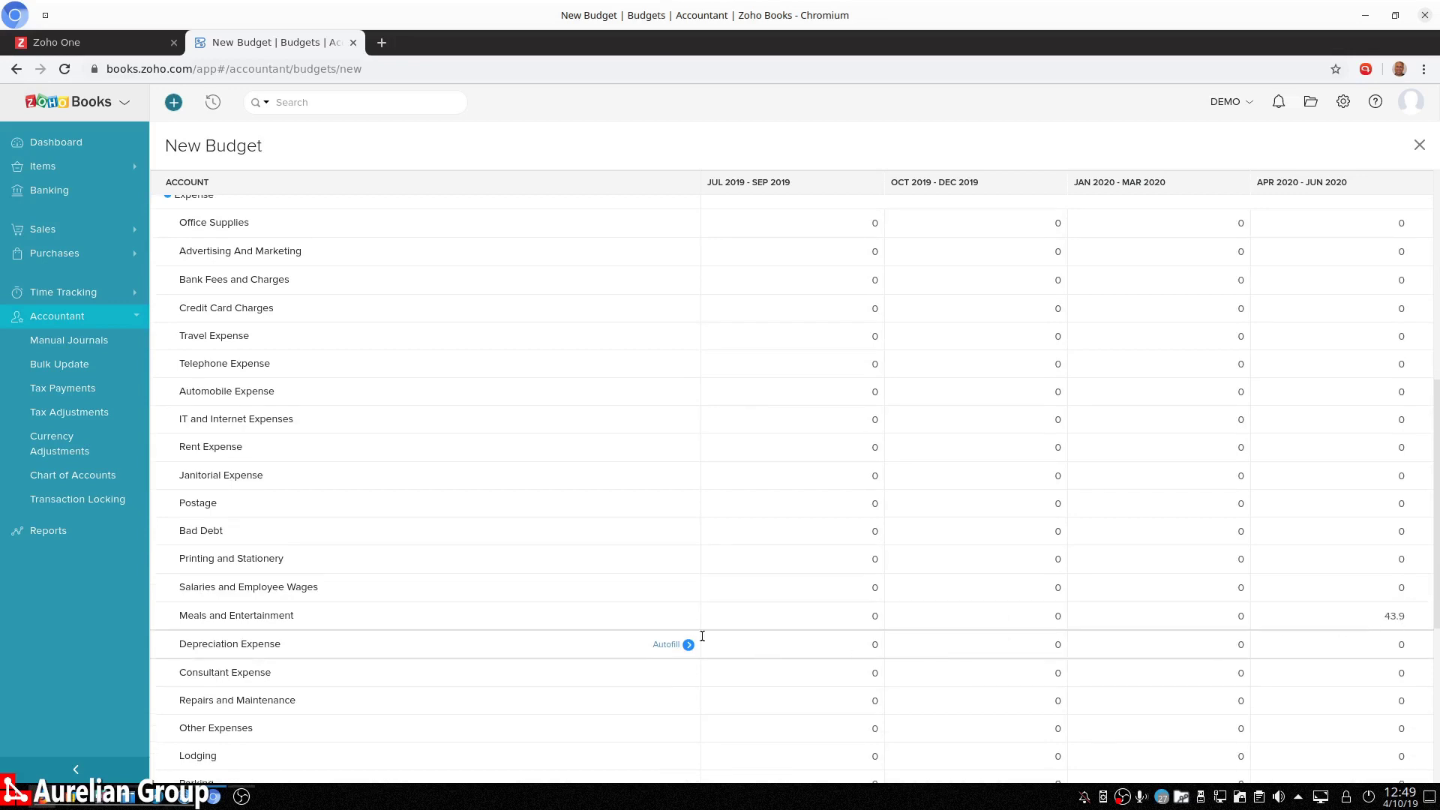
# Step: Autofill Meals and Entertainment with a -5% adjustment so Apr–Jun 2020 reads 41.71
pyautogui.click(688, 617)
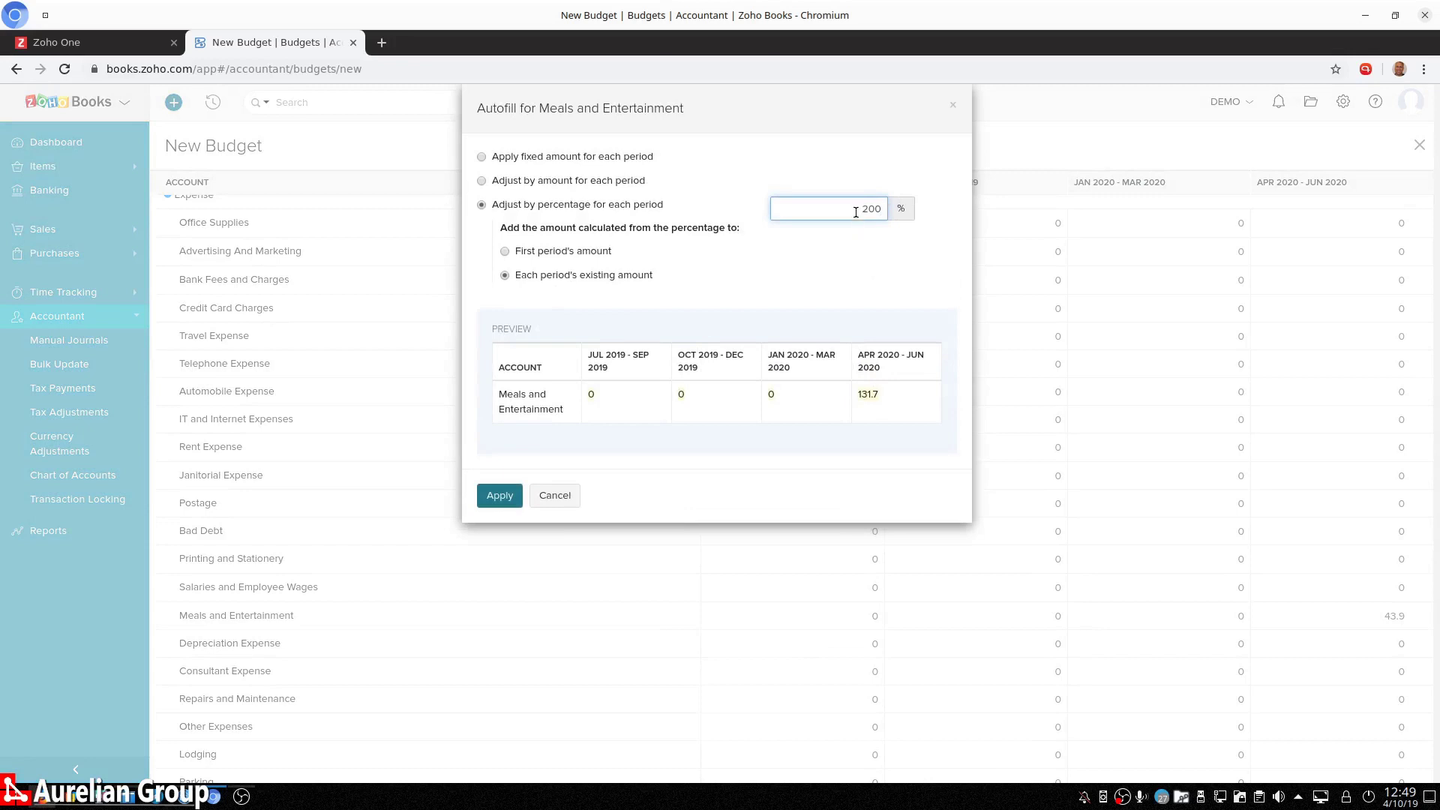
pyautogui.doubleClick(868, 208)
pyautogui.press('BackSpace')
pyautogui.write('5')
pyautogui.click(502, 497)
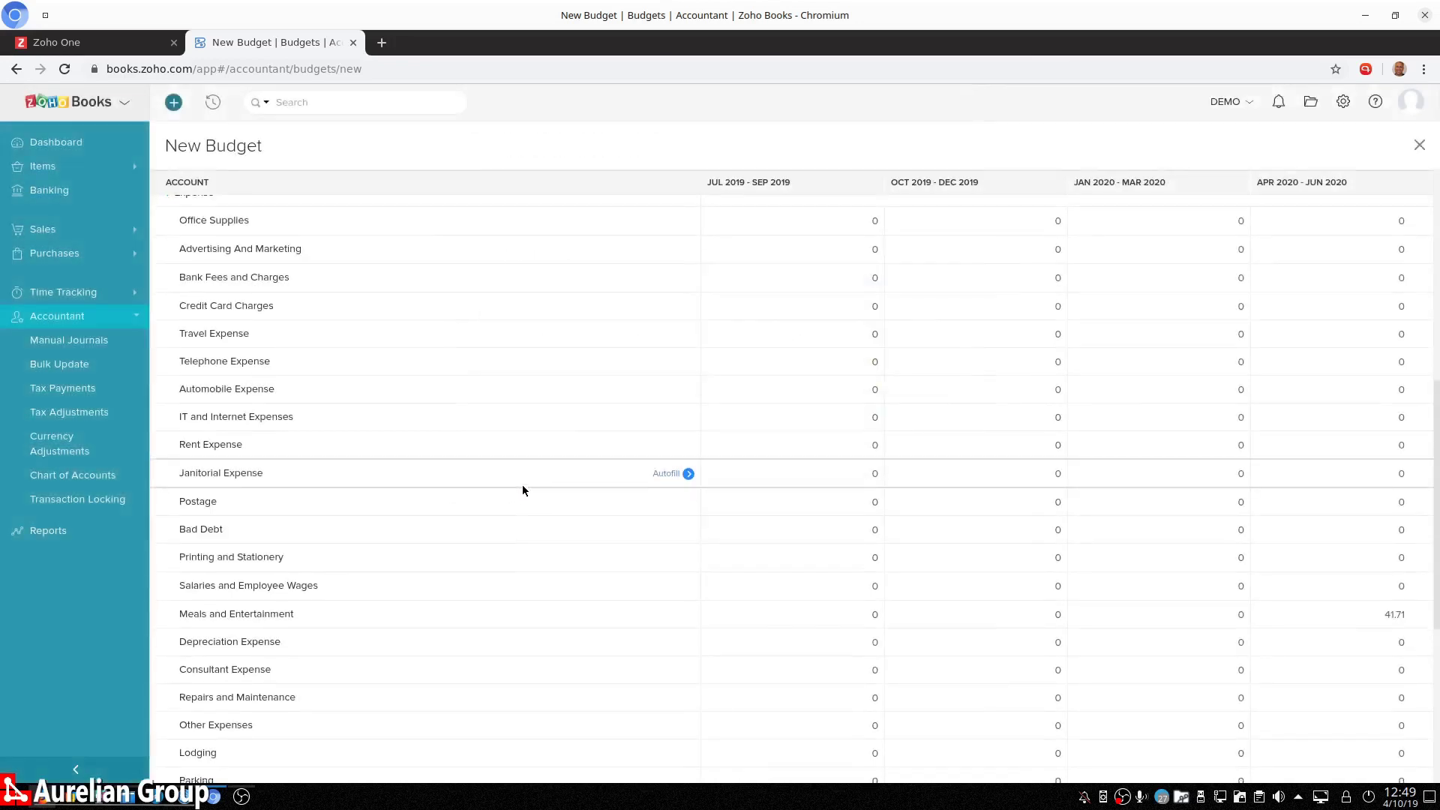
pyautogui.scroll(-1, 522, 489)
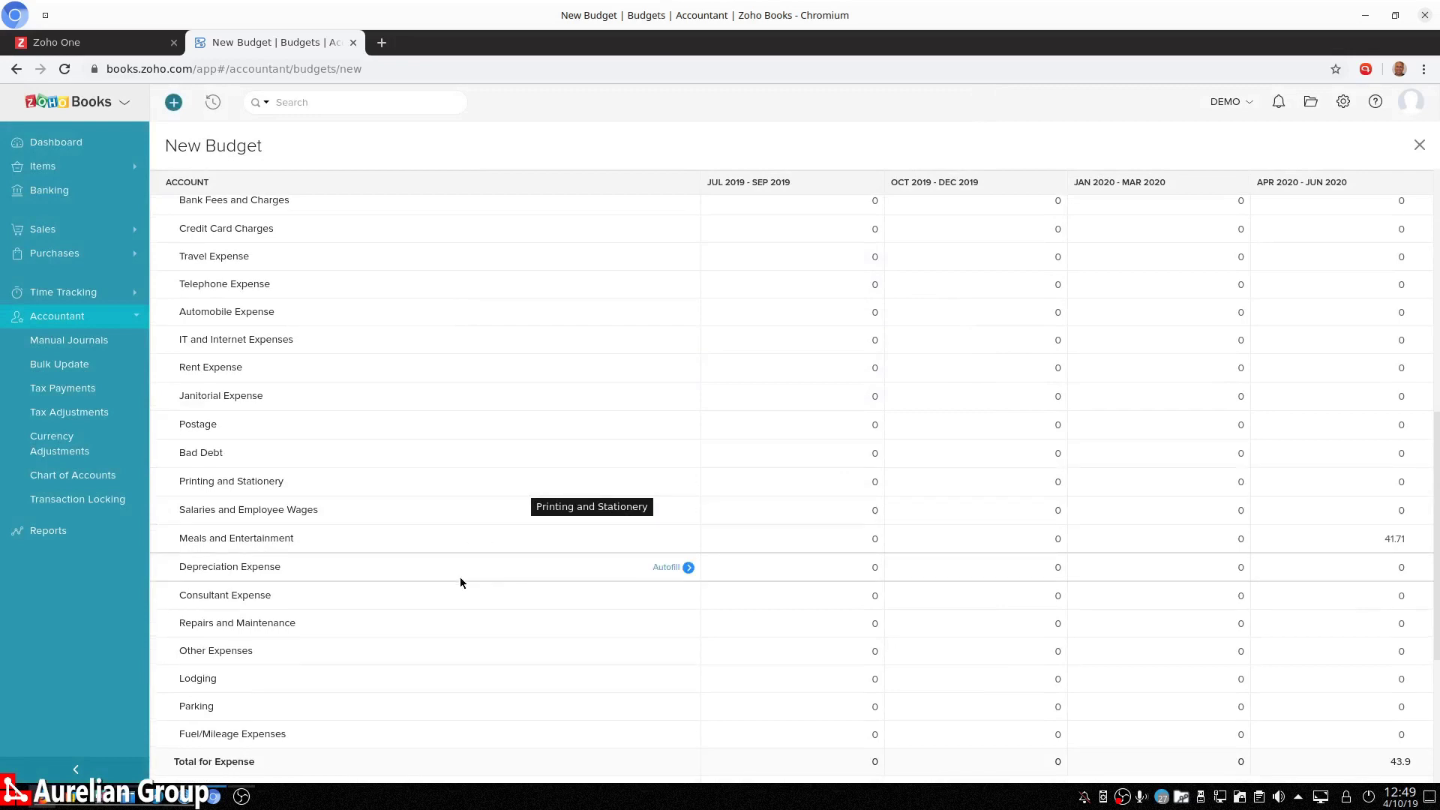
pyautogui.scroll(-2, 460, 577)
pyautogui.scroll(-2, 500, 610)
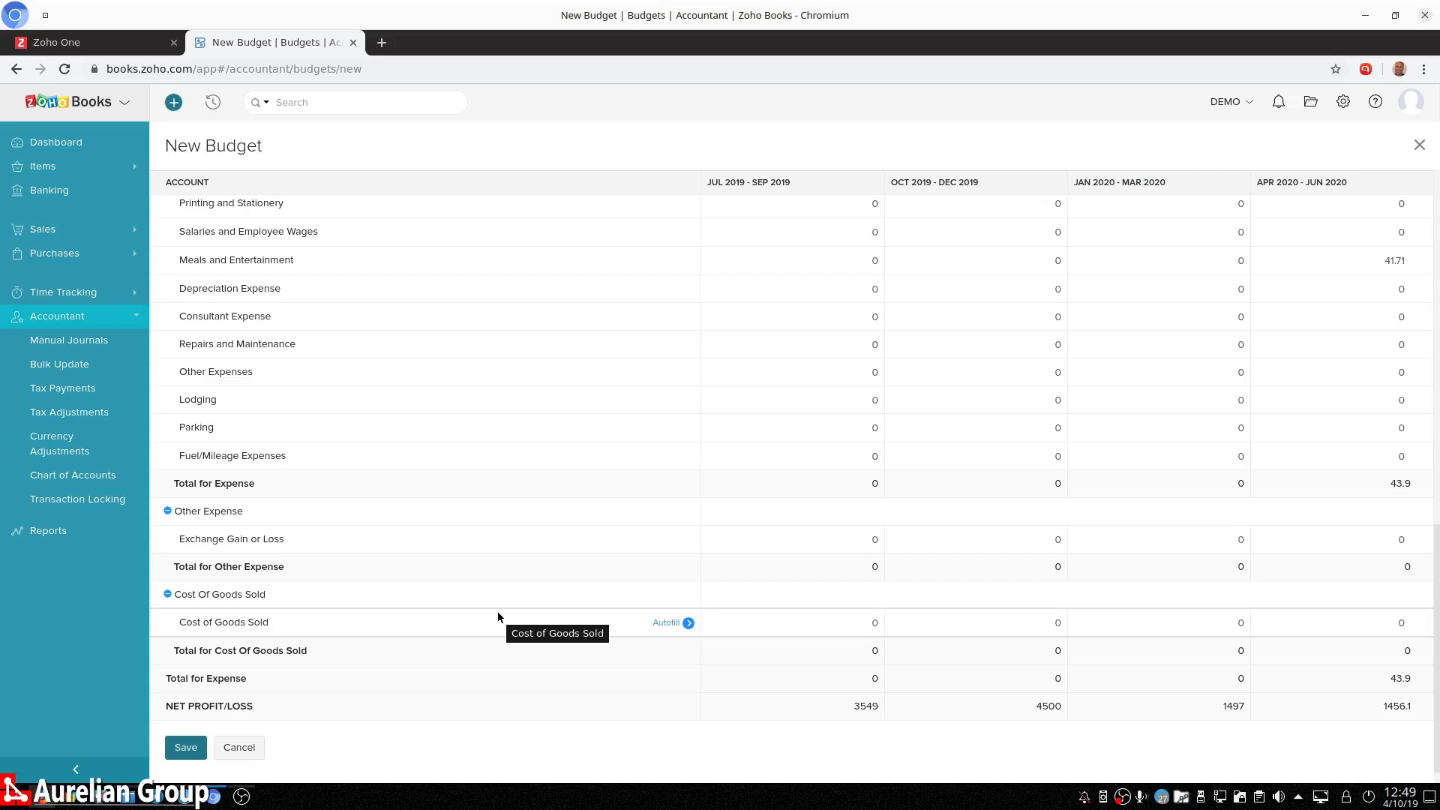
pyautogui.scroll(5, 517, 558)
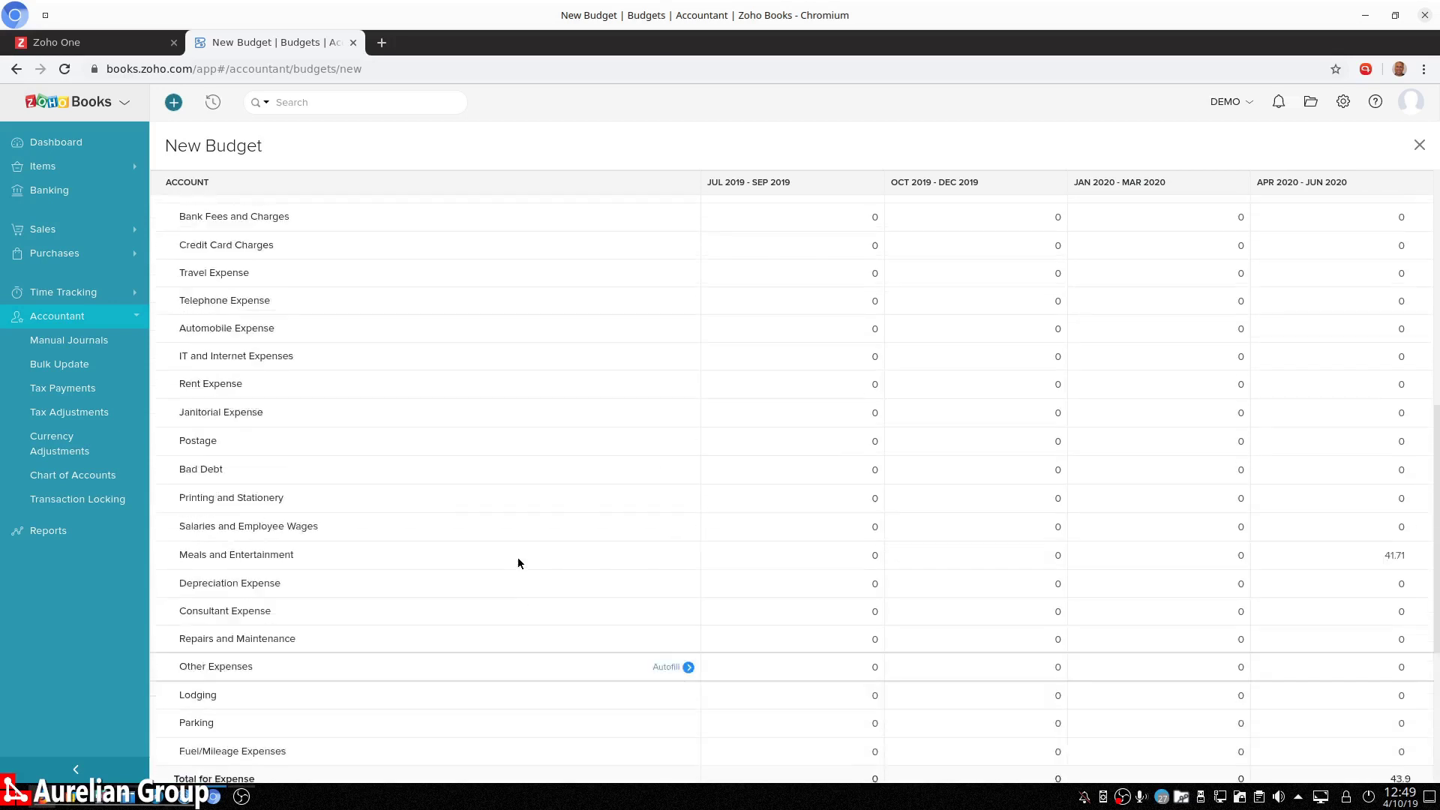
pyautogui.scroll(4, 496, 528)
pyautogui.scroll(-8, 465, 508)
pyautogui.scroll(-1, 465, 507)
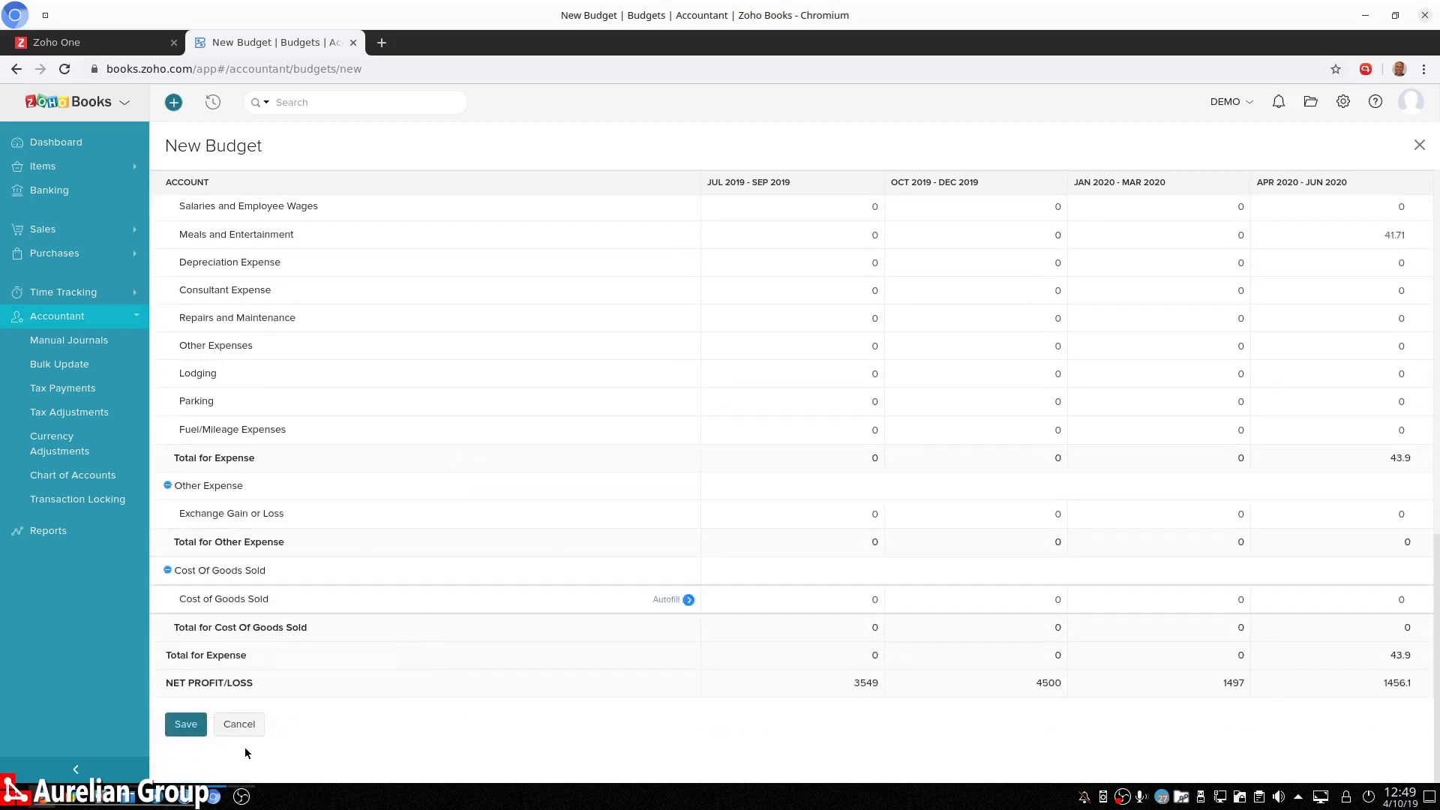
pyautogui.click(186, 725)
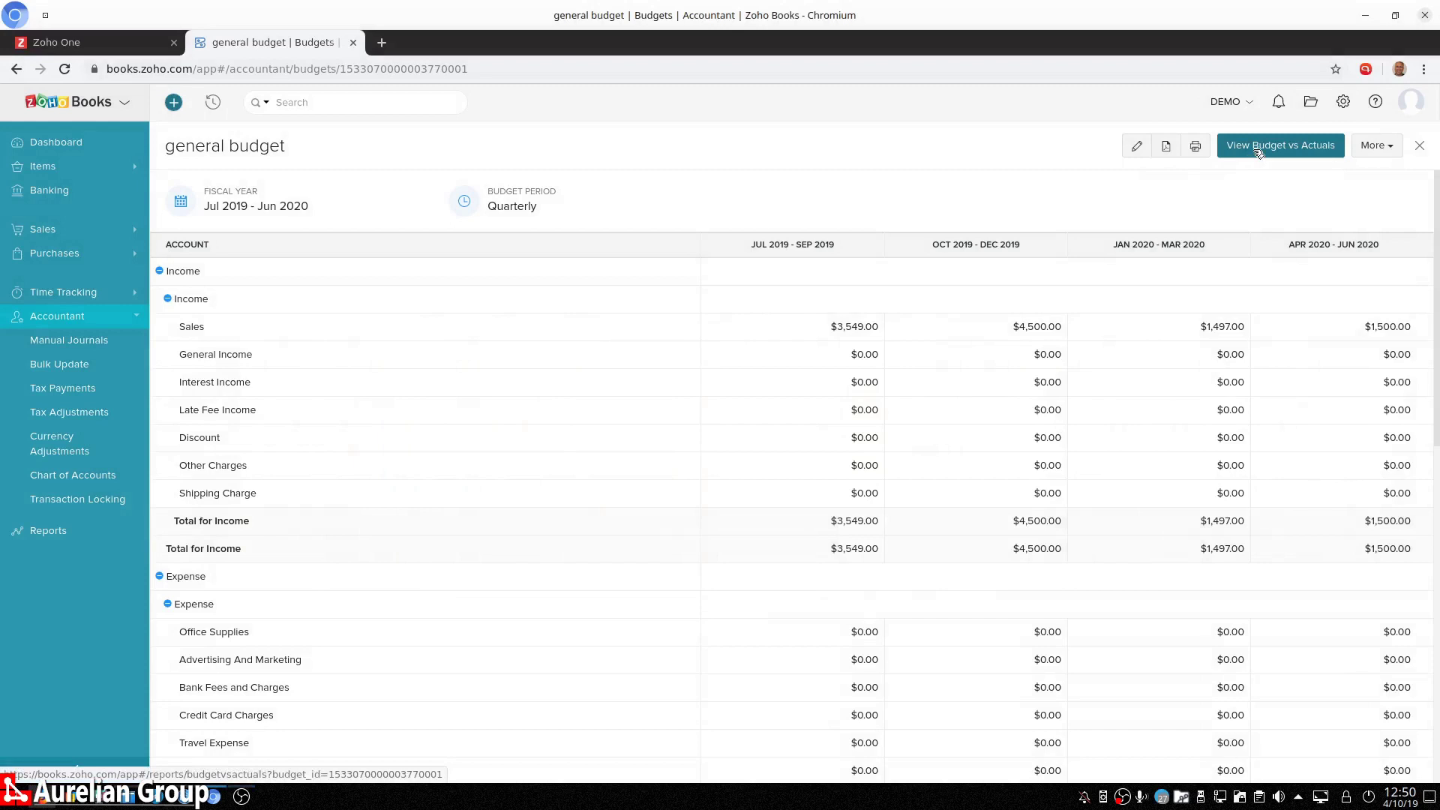
# Step: Bring up the Budget Vs Actuals report for the saved general budget
pyautogui.click(1258, 153)
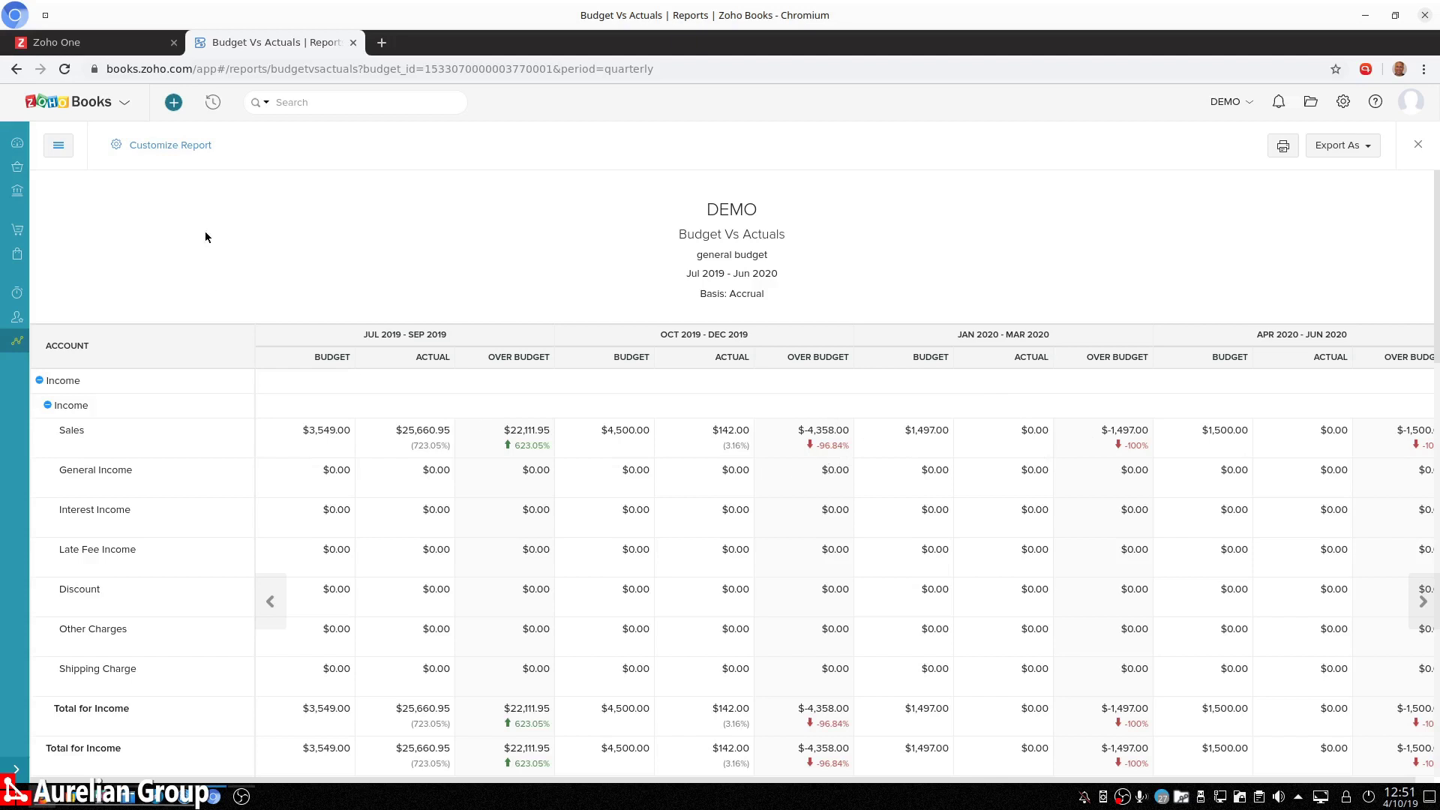
# Step: Rerun the Budget Vs Actuals report with the Budget Period set to Monthly from Jul 2019
pyautogui.click(204, 145)
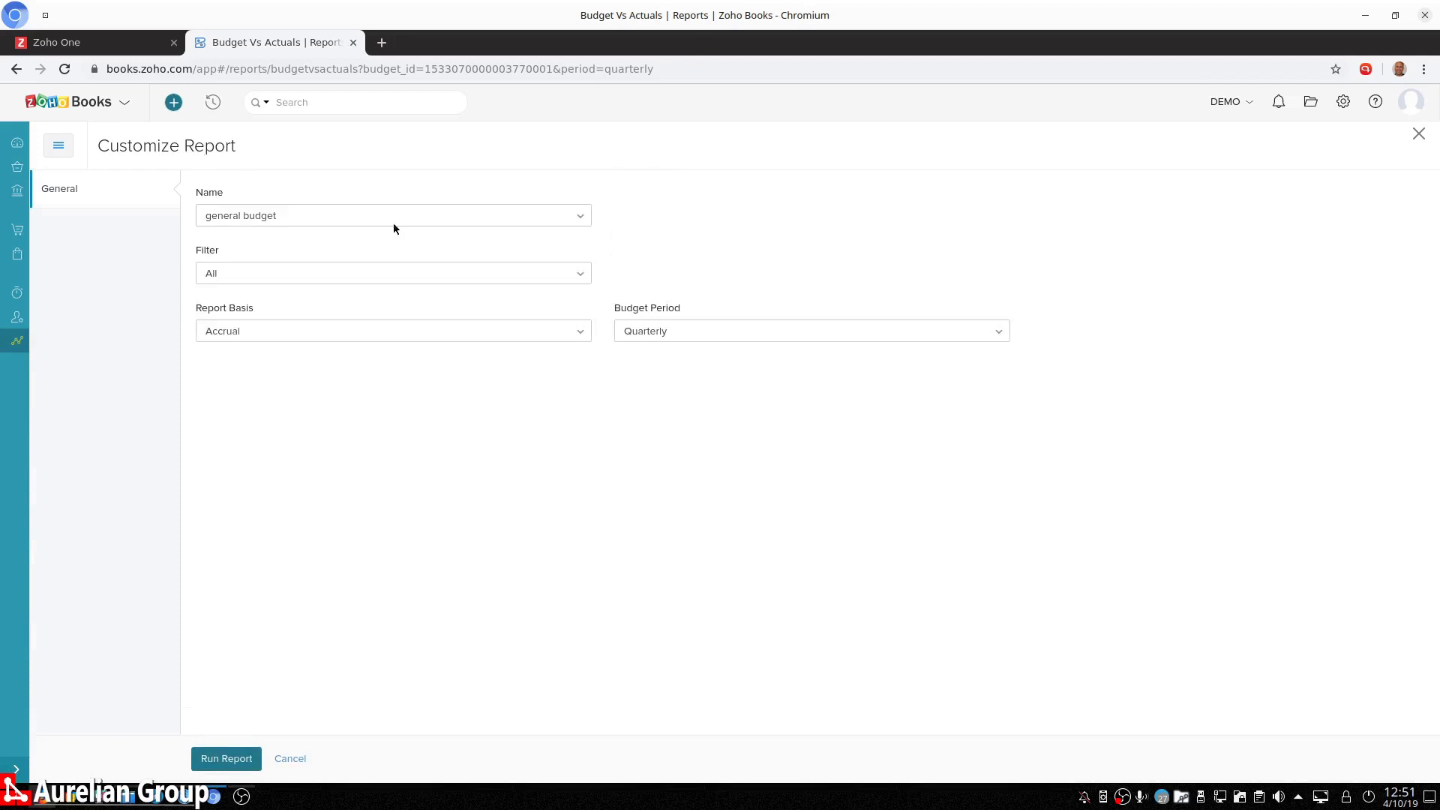
pyautogui.click(694, 328)
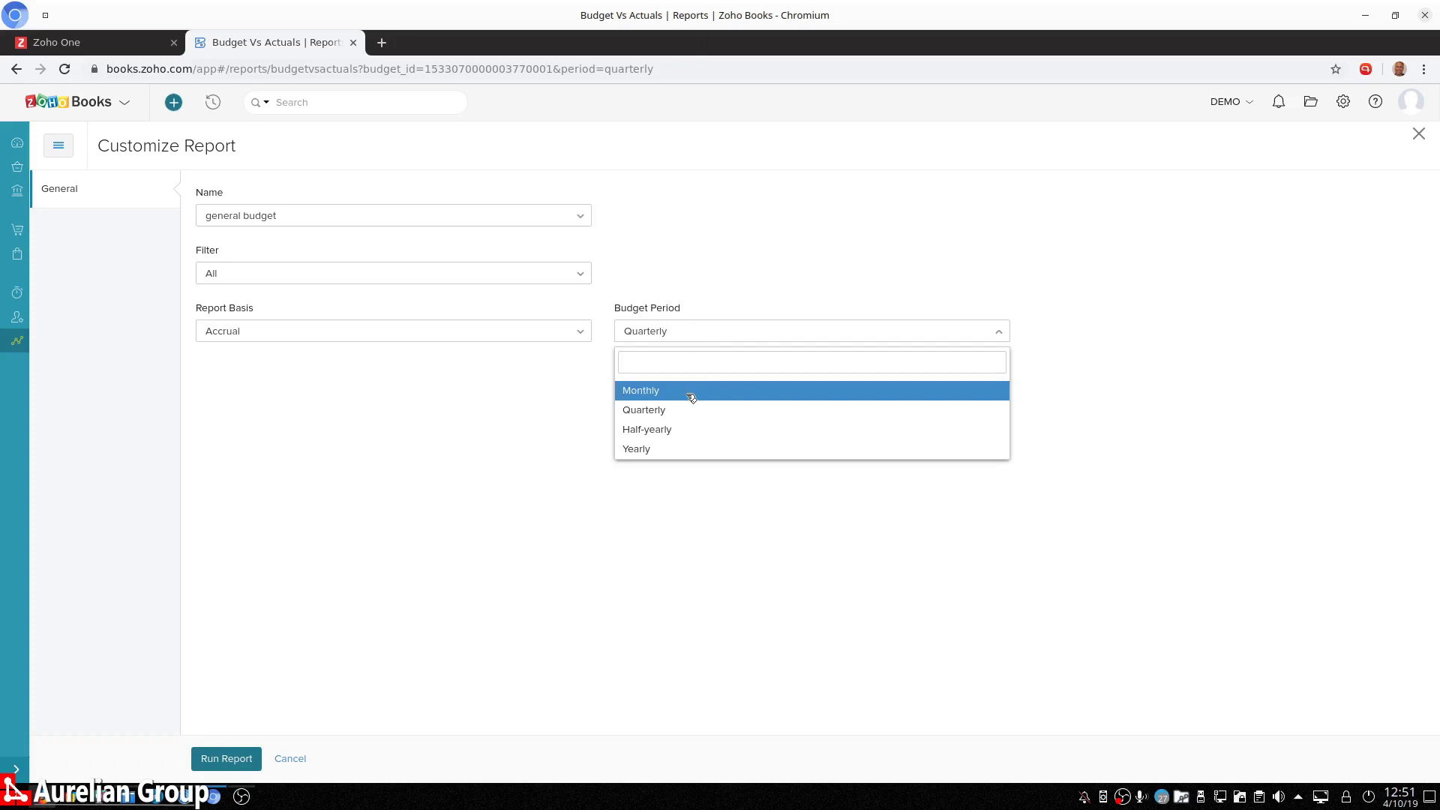
pyautogui.click(687, 390)
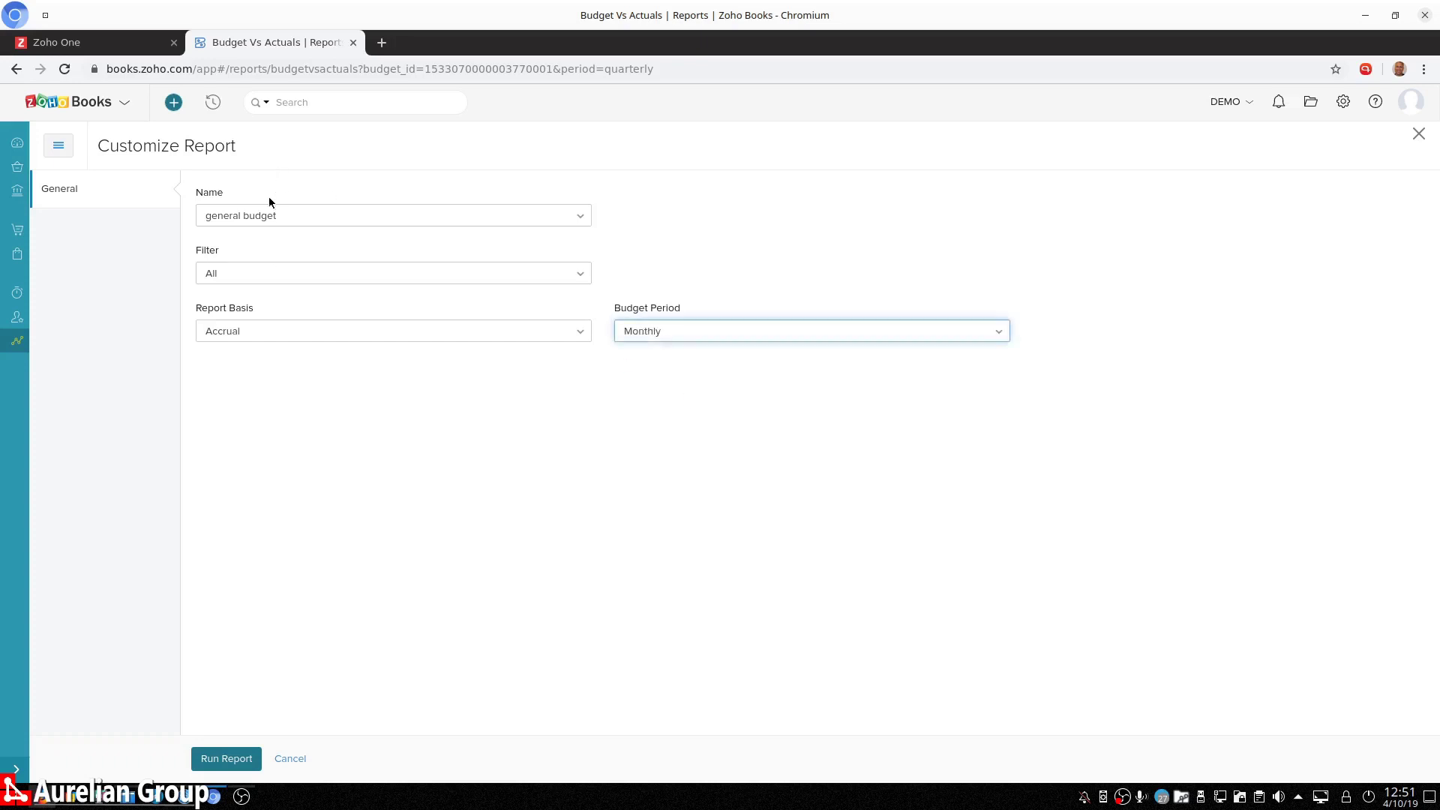
pyautogui.click(236, 761)
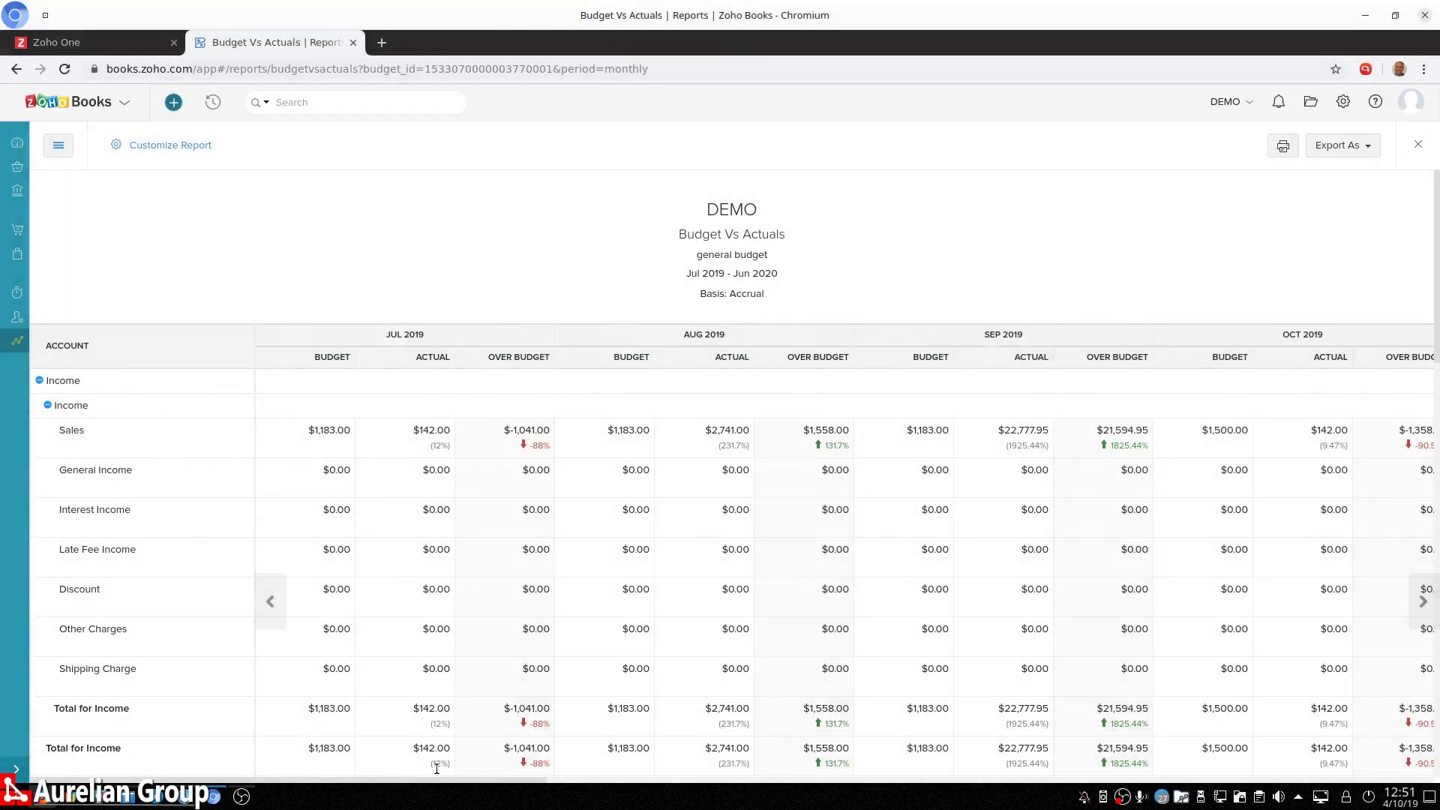
pyautogui.click(1396, 16)
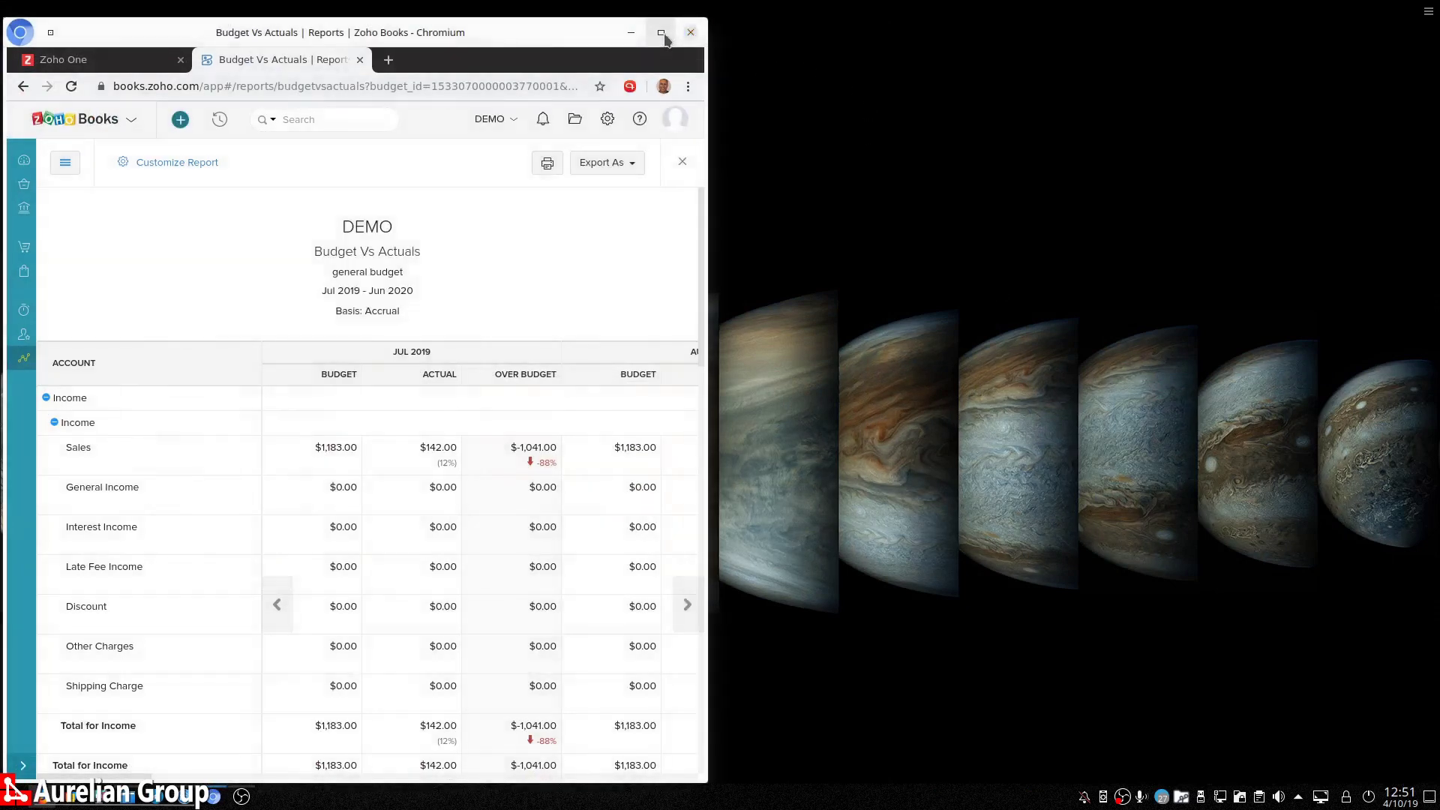
pyautogui.click(660, 32)
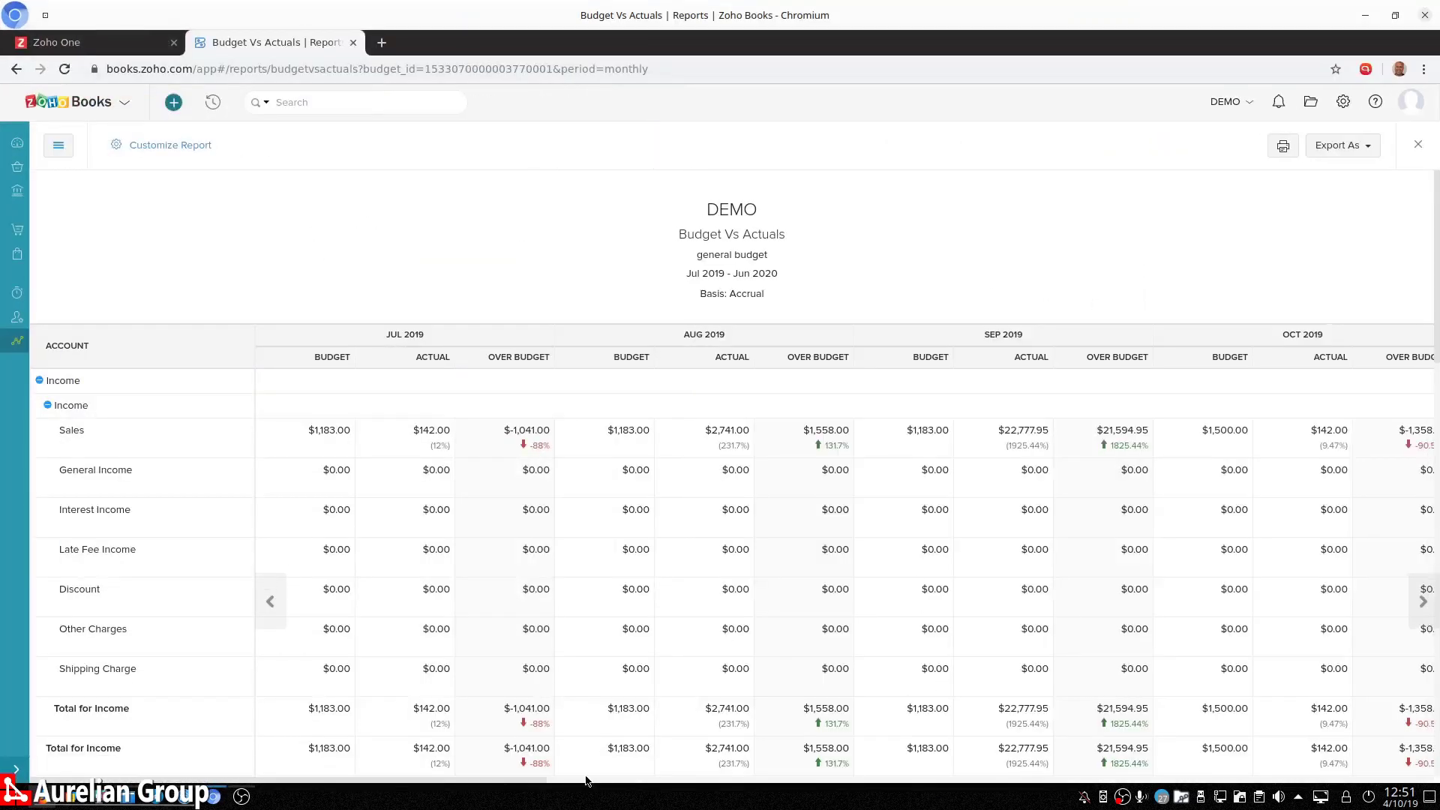
pyautogui.moveTo(548, 786); pyautogui.dragTo(647, 772)
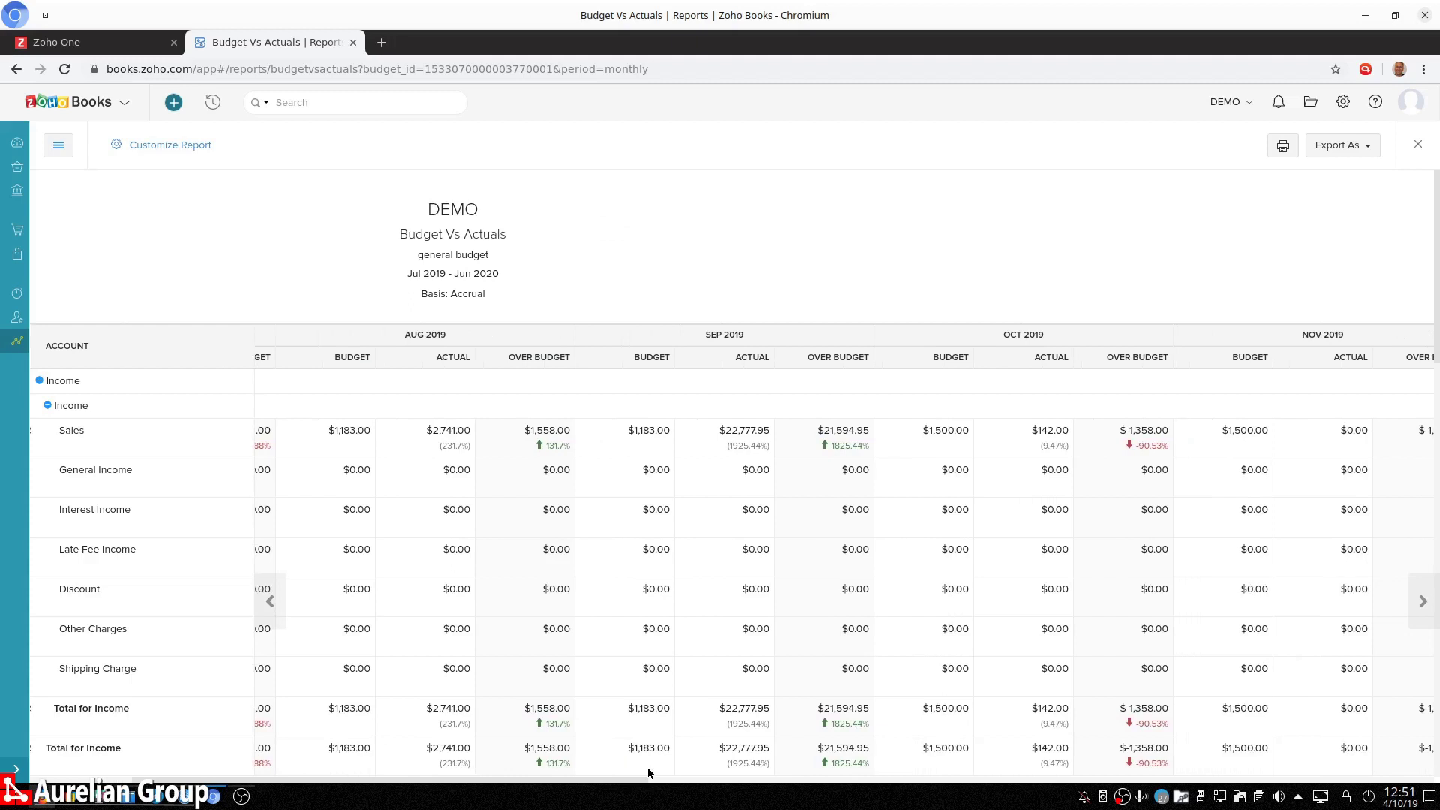
pyautogui.moveTo(646, 768); pyautogui.dragTo(678, 760)
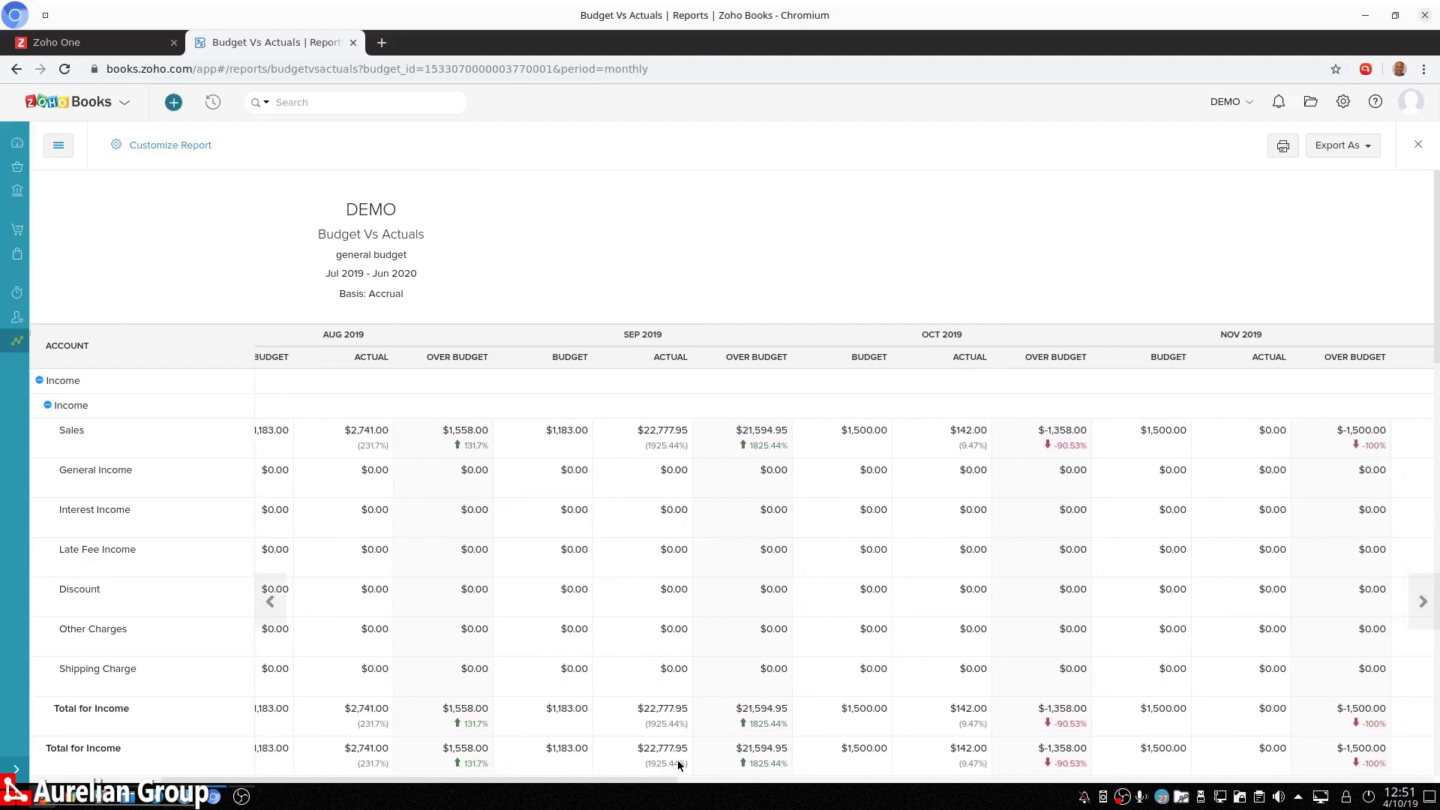